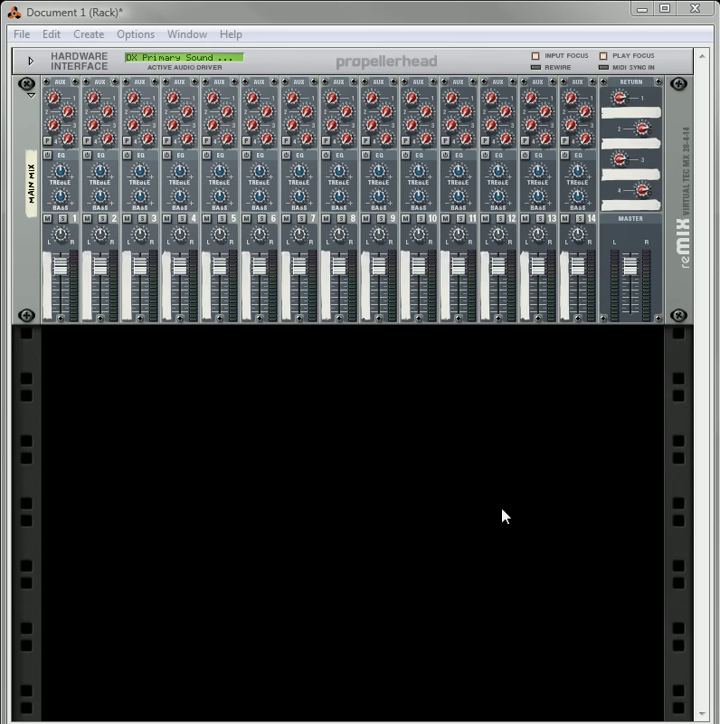
Create a Kong Drum Designer with its Init Patch below the 14-channel reMix mixer.
{"action": "right_click", "coordinate": [193, 402]}
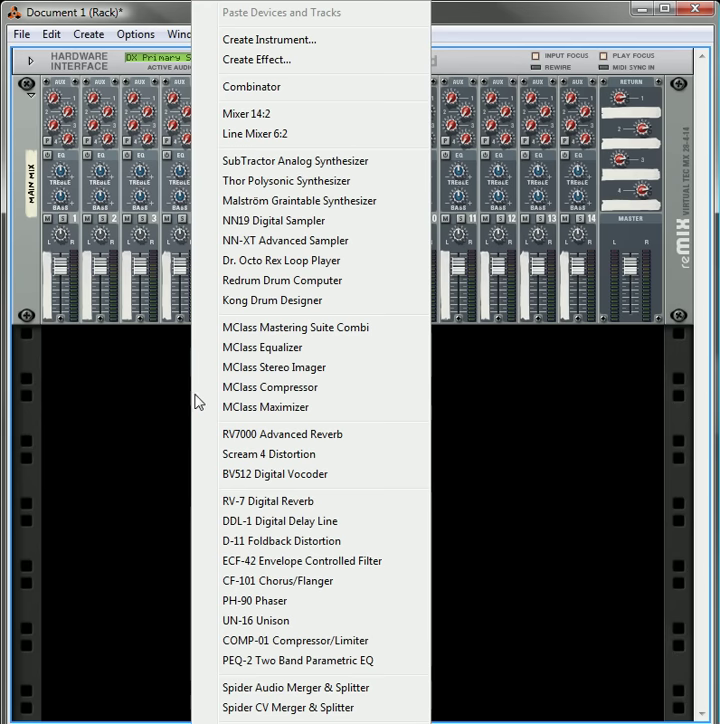
{"action": "left_click", "coordinate": [265, 303]}
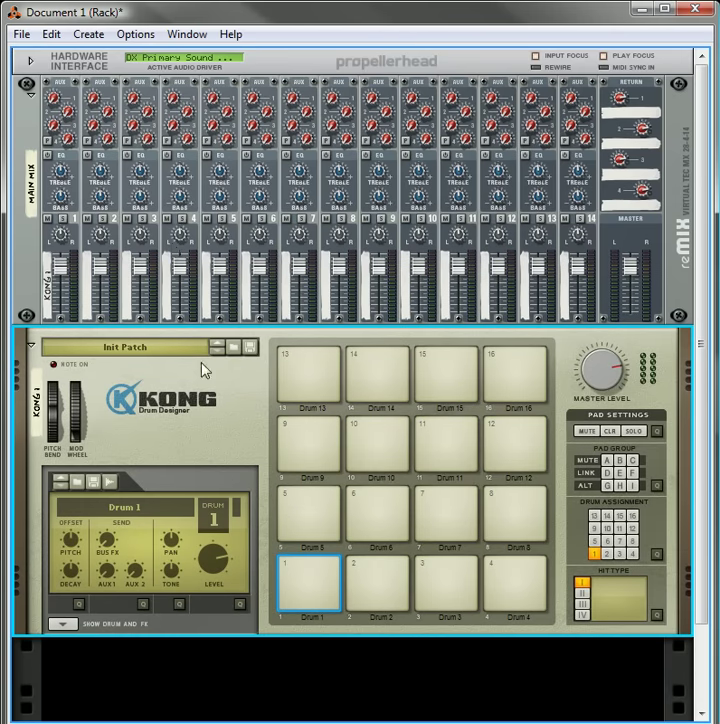
Expand Kong's Drum Module, FX1, FX2, Bus FX and Master FX panel beneath the pads.
{"action": "scroll", "coordinate": [271, 454], "scroll_direction": "down", "scroll_amount": 2}
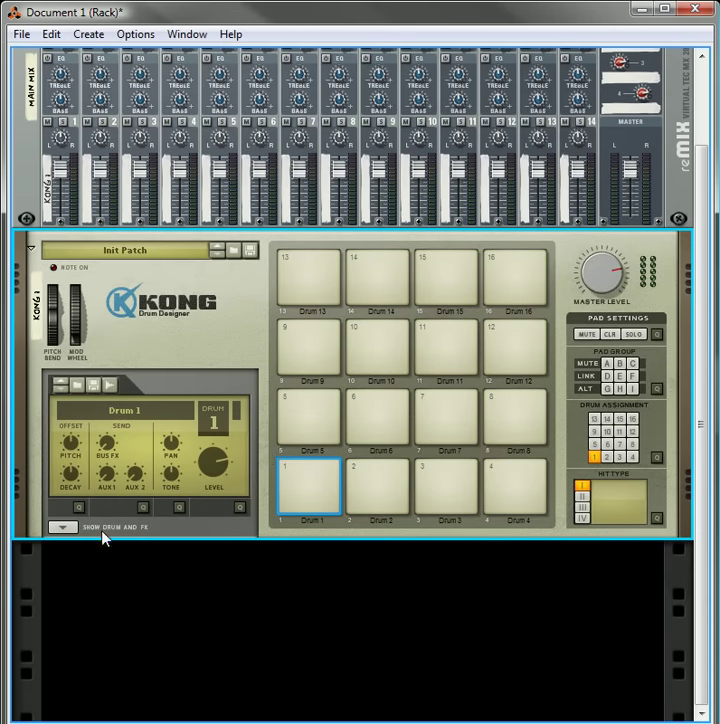
{"action": "left_click", "coordinate": [64, 528]}
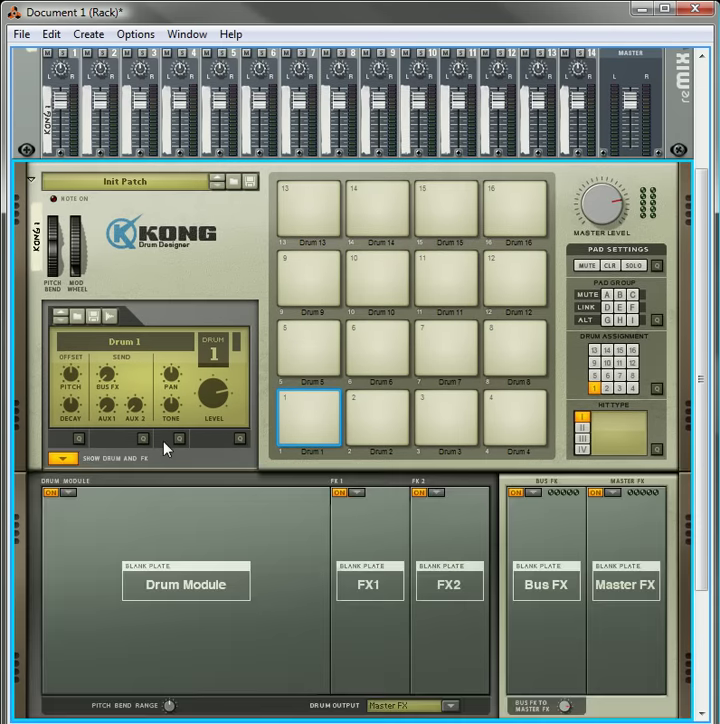
{"action": "scroll", "coordinate": [148, 402], "scroll_direction": "down", "scroll_amount": 3}
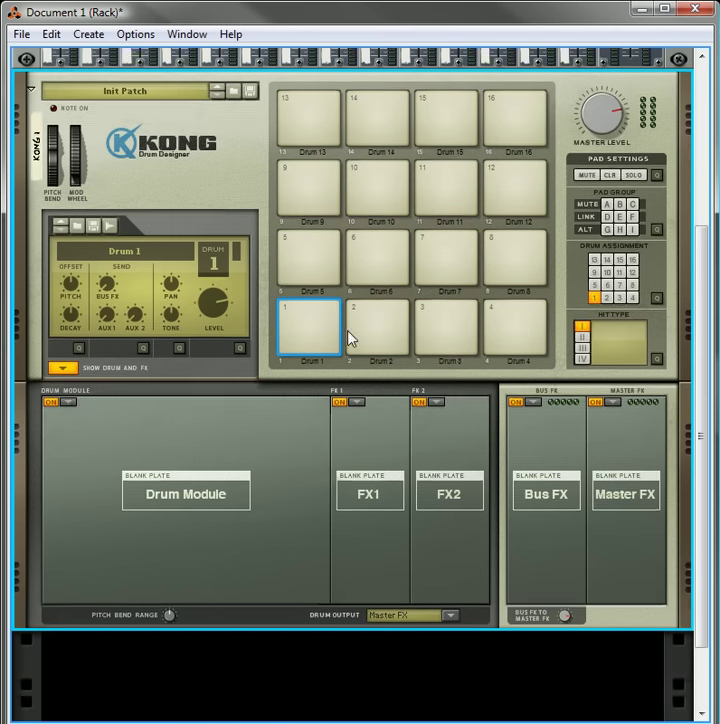
{"action": "scroll", "coordinate": [218, 343], "scroll_direction": "up", "scroll_amount": 3}
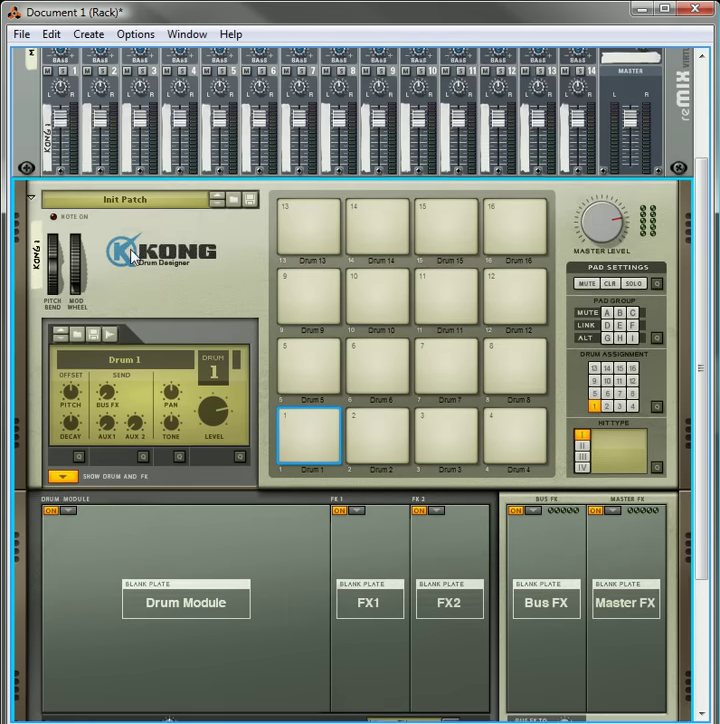
{"action": "scroll", "coordinate": [298, 458], "scroll_direction": "down", "scroll_amount": 3}
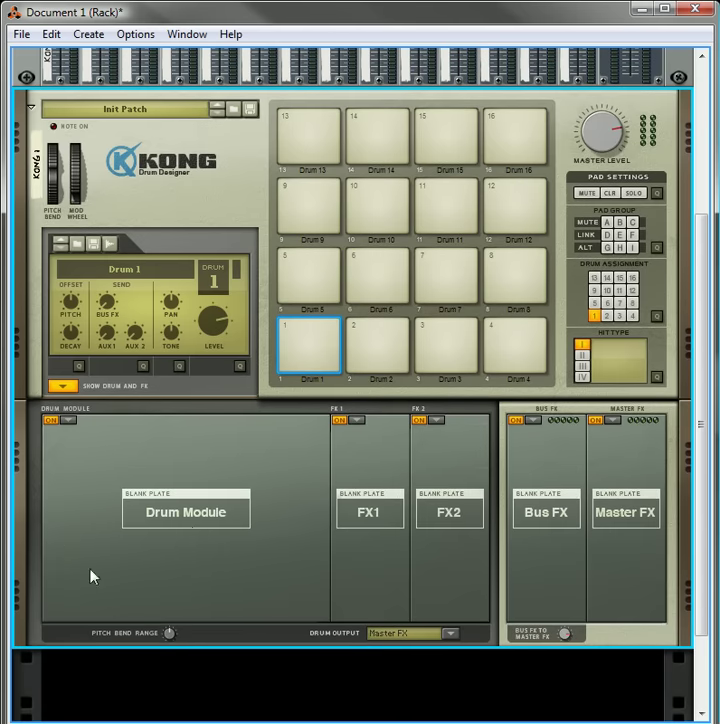
{"action": "scroll", "coordinate": [166, 483], "scroll_direction": "up", "scroll_amount": 2}
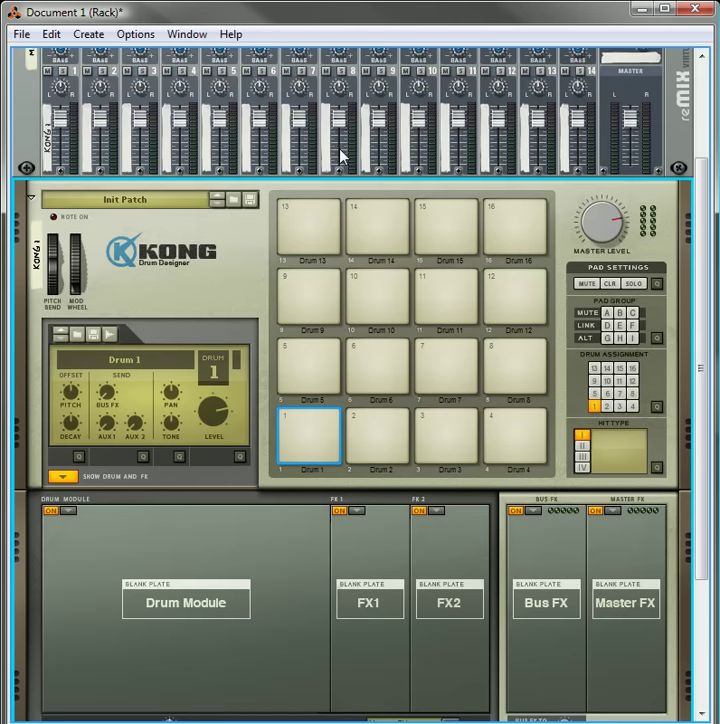
{"action": "scroll", "coordinate": [270, 375], "scroll_direction": "down", "scroll_amount": 3}
{"action": "scroll", "coordinate": [158, 384], "scroll_direction": "up", "scroll_amount": 1}
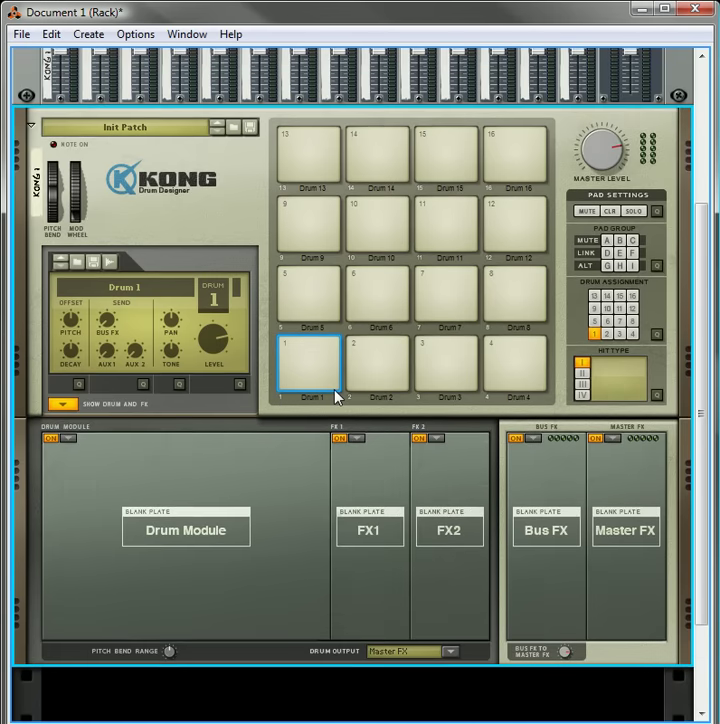
{"action": "scroll", "coordinate": [415, 601], "scroll_direction": "down", "scroll_amount": 2}
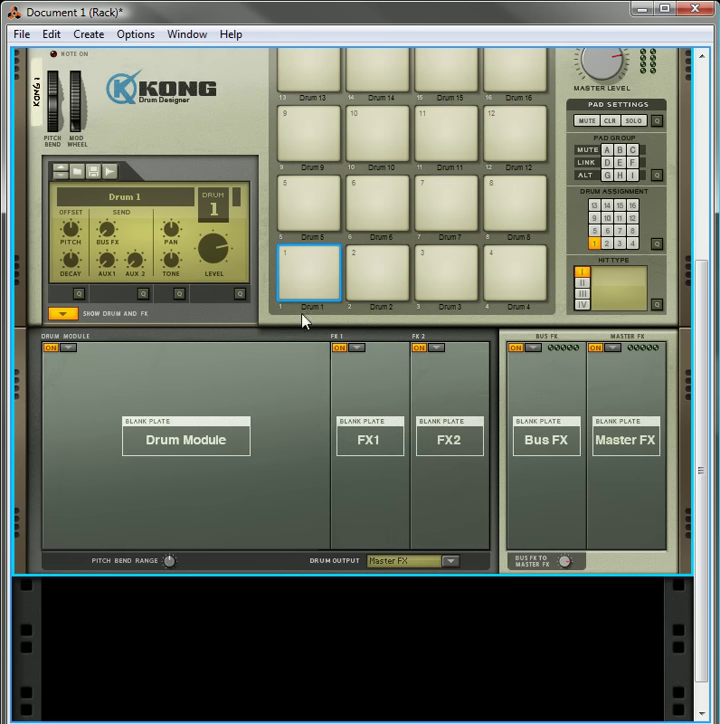
Load Physical Bass Drum into Drum 1, Physical Snare Drum into Drum 2 and Synth Snare into Drum 4.
{"action": "left_click", "coordinate": [68, 347]}
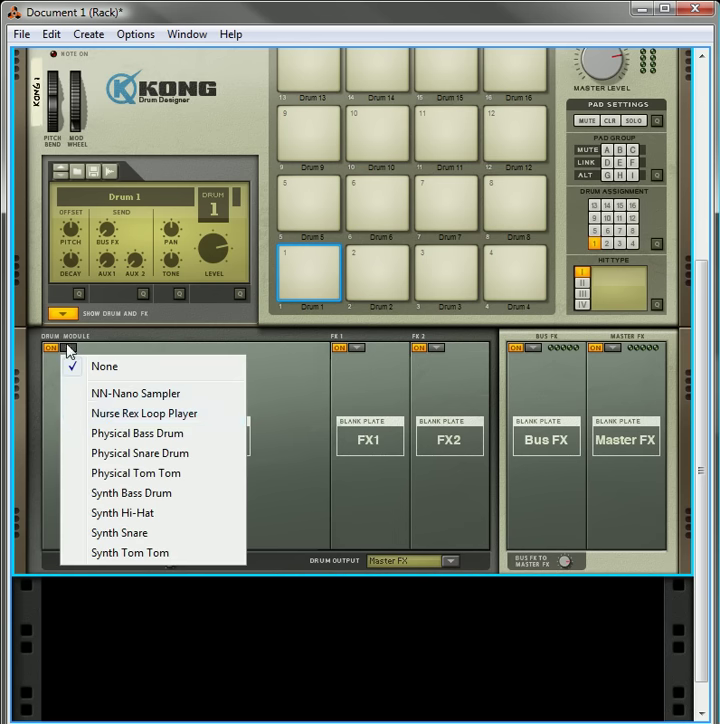
{"action": "left_click", "coordinate": [155, 432]}
{"action": "left_click", "coordinate": [365, 290]}
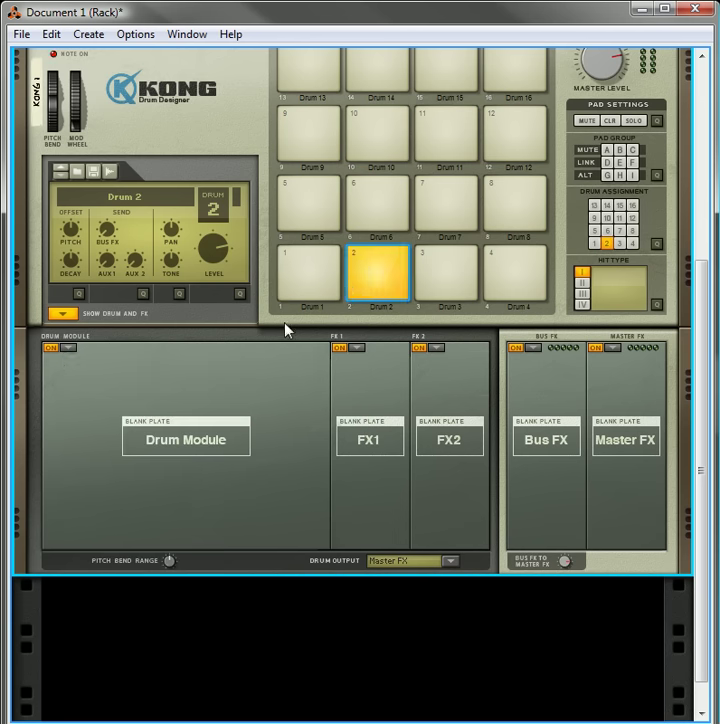
{"action": "left_click", "coordinate": [70, 348]}
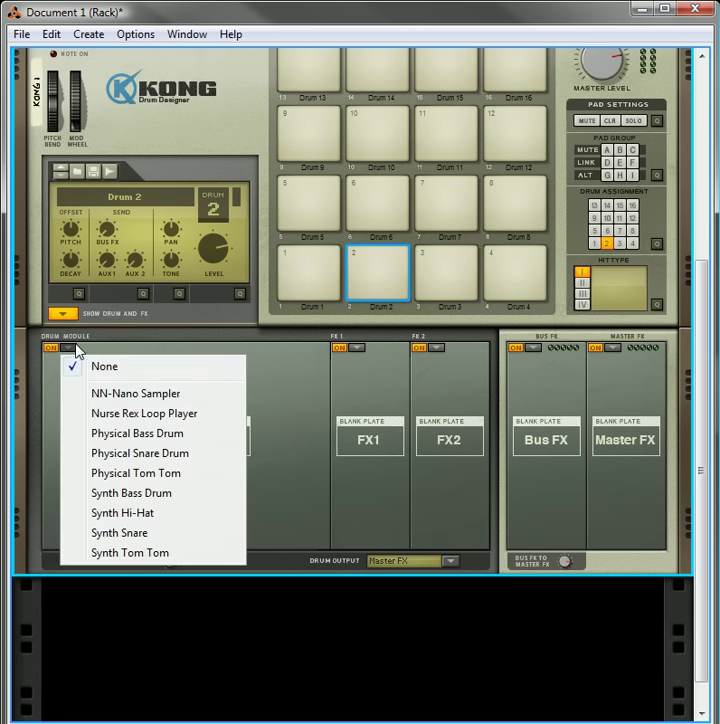
{"action": "left_click", "coordinate": [145, 455]}
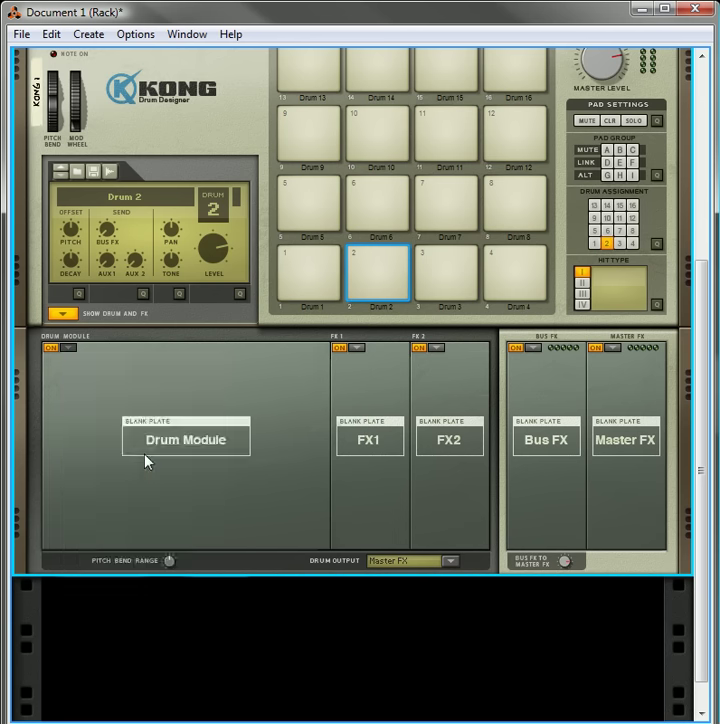
{"action": "left_click", "coordinate": [515, 272]}
{"action": "left_click", "coordinate": [68, 347]}
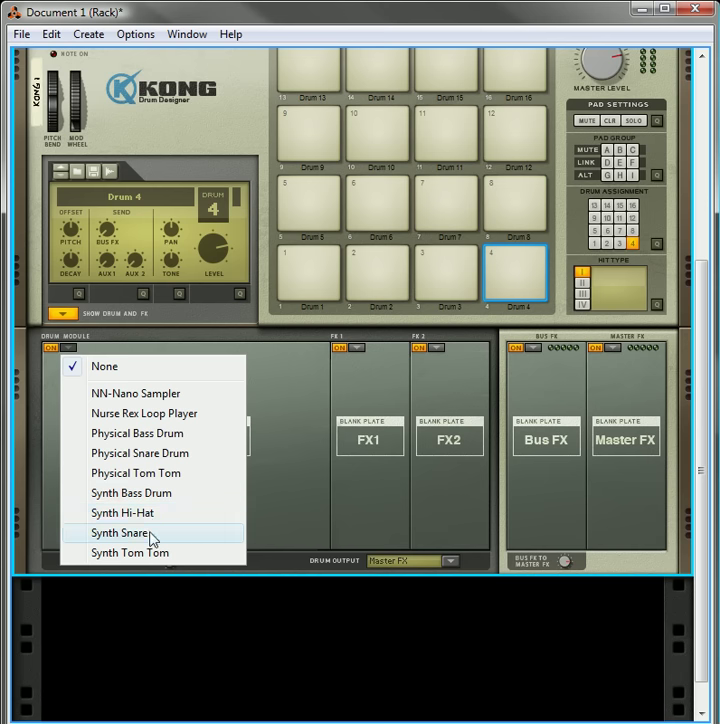
{"action": "left_click", "coordinate": [153, 536]}
Load Synth Hi-Hat into Drums 5 and 6 with Drum 6 Open, and Synth Tom Tom into Drum 7.
{"action": "left_click", "coordinate": [309, 206]}
{"action": "left_click", "coordinate": [68, 348]}
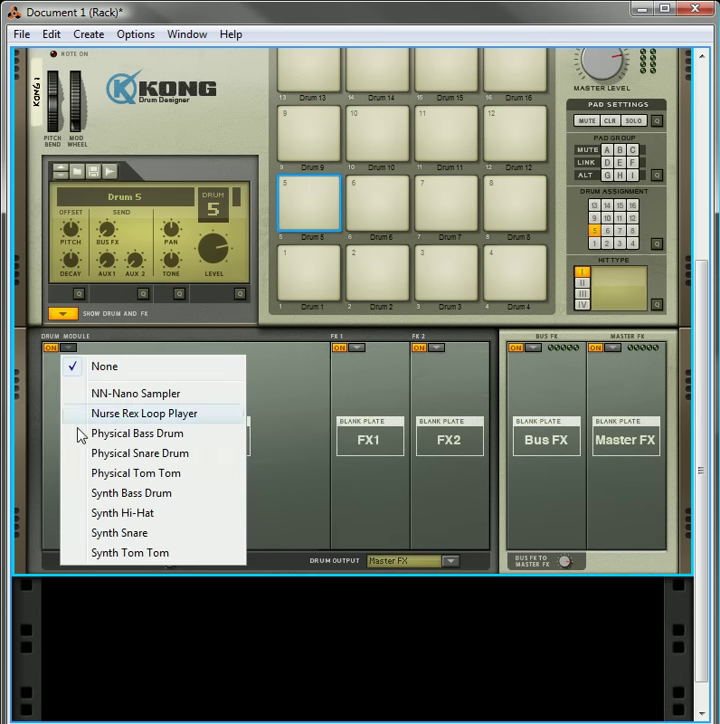
{"action": "left_click", "coordinate": [146, 513]}
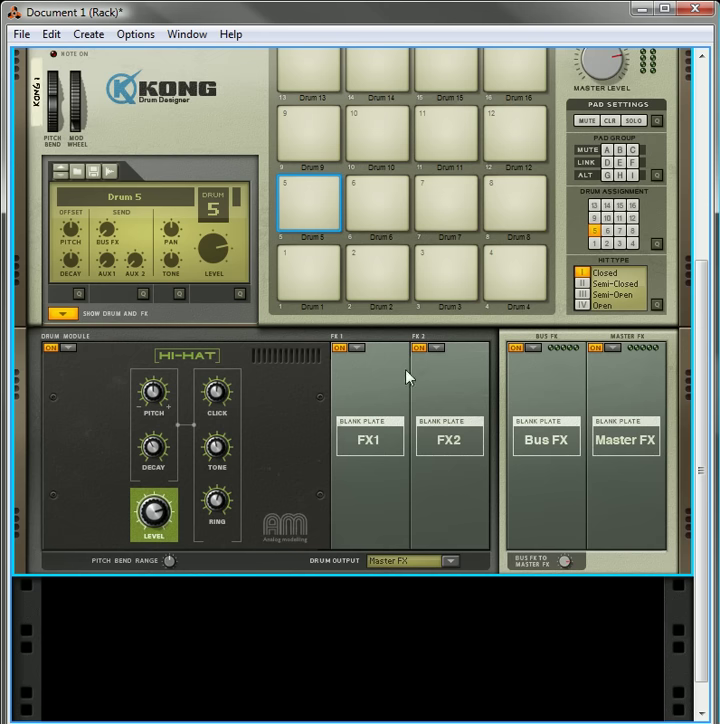
{"action": "left_click", "coordinate": [395, 220]}
{"action": "left_click", "coordinate": [69, 348]}
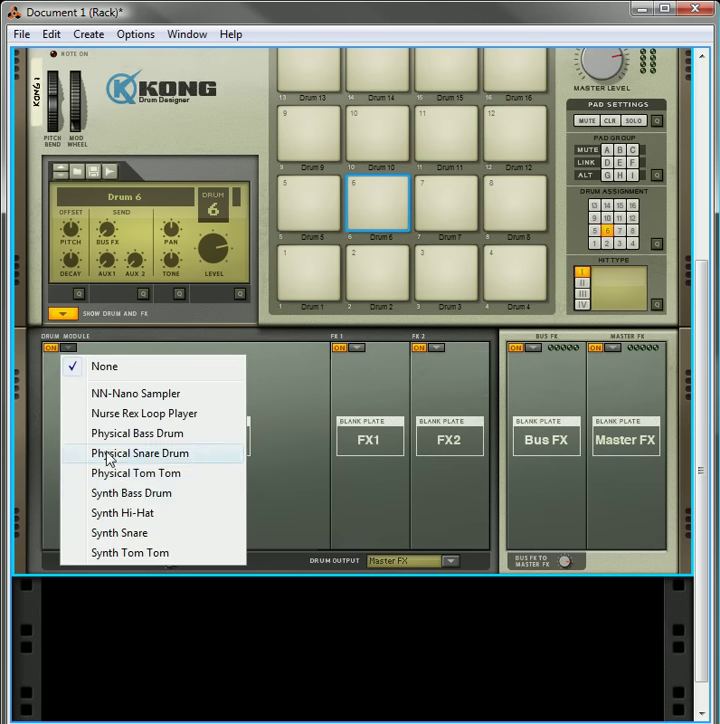
{"action": "left_click", "coordinate": [142, 514]}
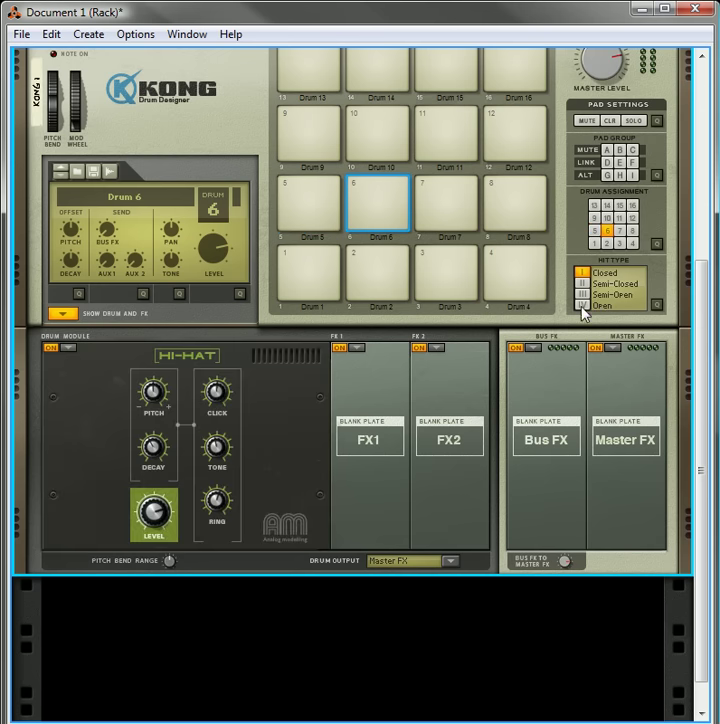
{"action": "left_click", "coordinate": [581, 306]}
{"action": "left_click", "coordinate": [432, 228]}
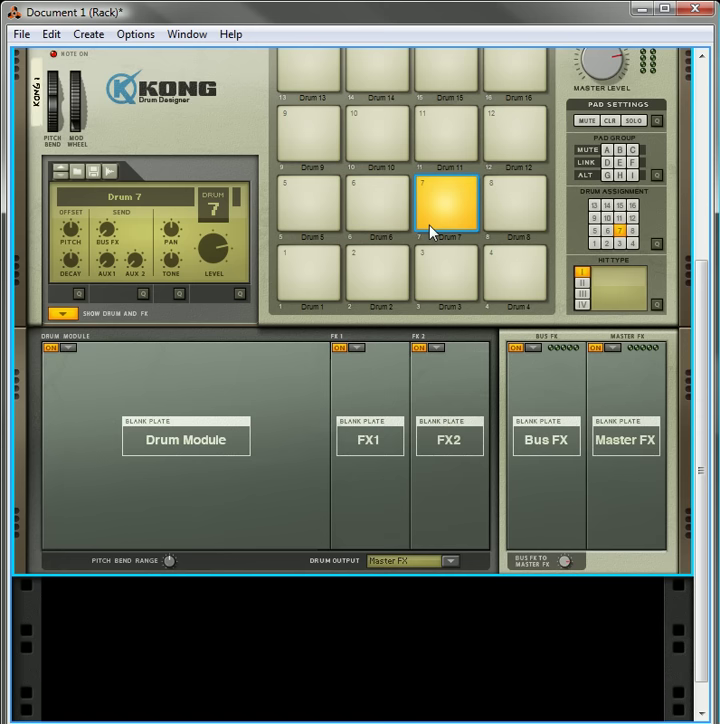
{"action": "left_click", "coordinate": [69, 348]}
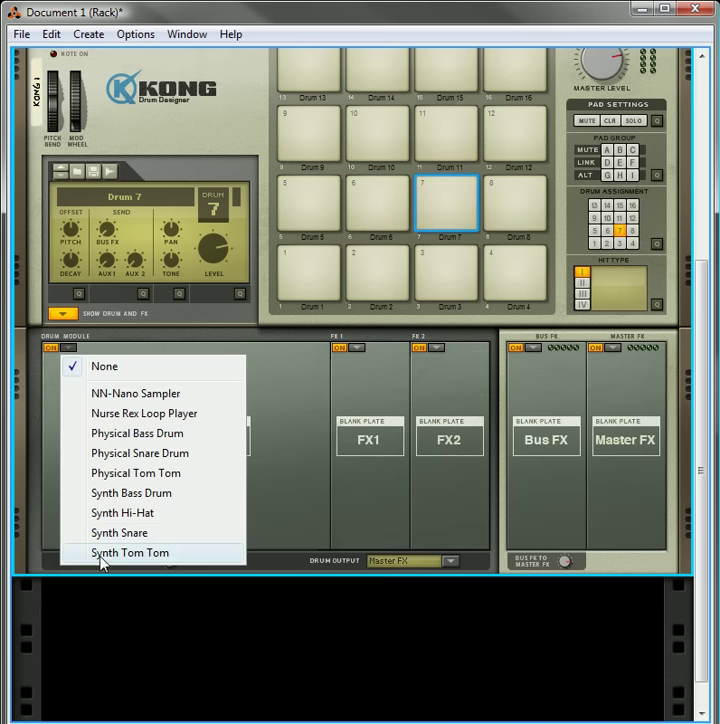
{"action": "left_click", "coordinate": [101, 557]}
{"action": "scroll", "coordinate": [340, 335], "scroll_direction": "up", "scroll_amount": 1}
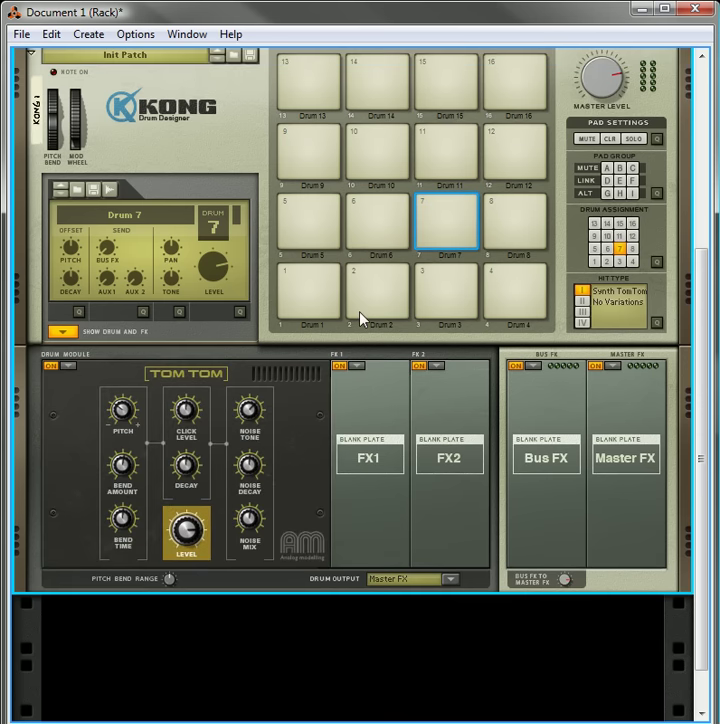
{"action": "left_click", "coordinate": [392, 234]}
{"action": "left_click", "coordinate": [330, 232]}
{"action": "left_click", "coordinate": [376, 300]}
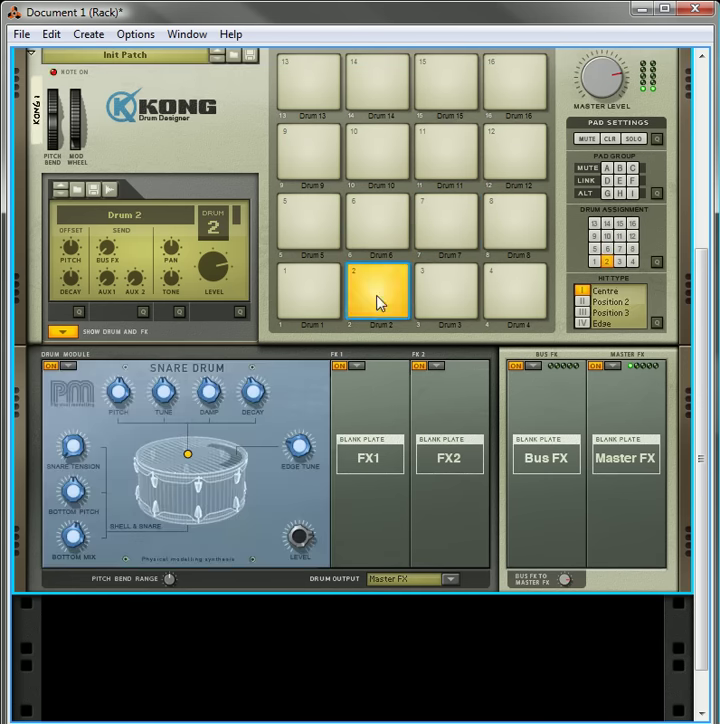
{"action": "left_click", "coordinate": [461, 299]}
{"action": "left_click", "coordinate": [497, 300]}
{"action": "left_click", "coordinate": [316, 288]}
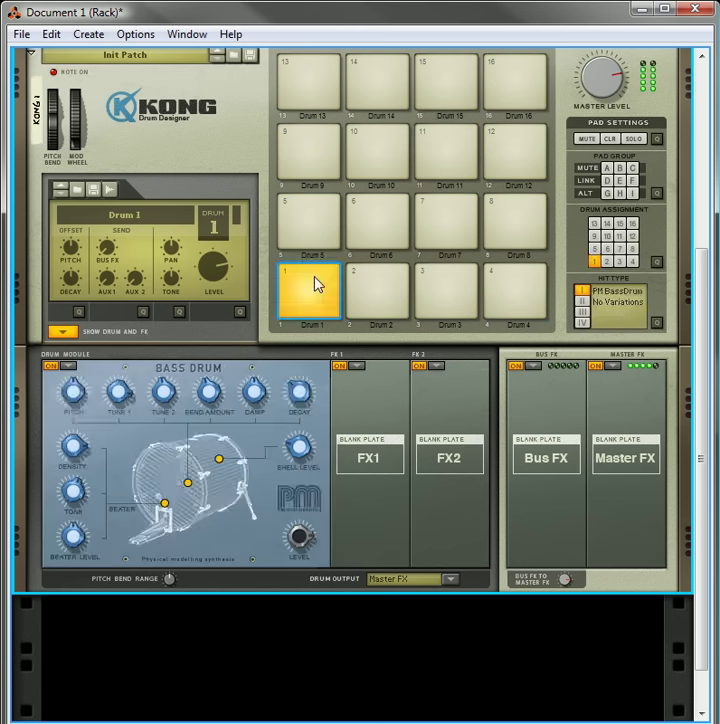
{"action": "left_click", "coordinate": [312, 222]}
{"action": "left_click", "coordinate": [447, 224]}
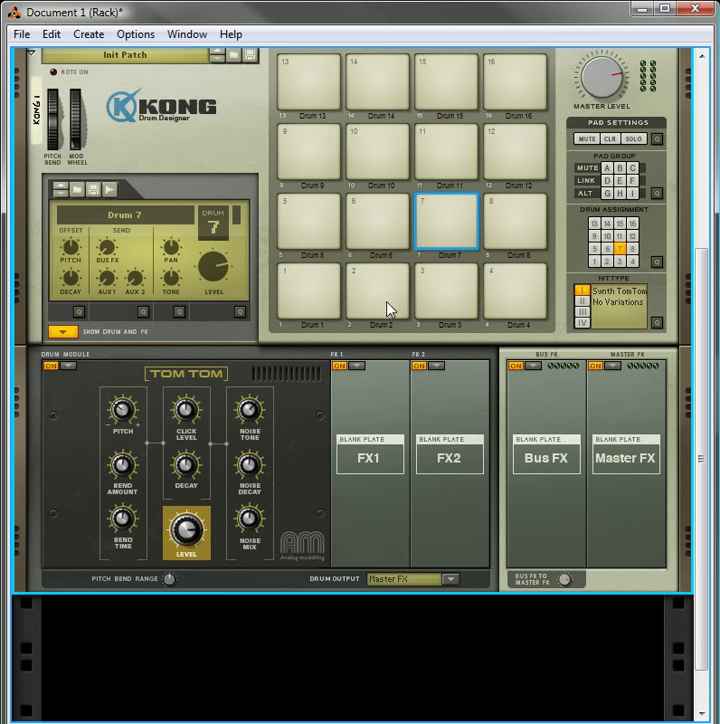
{"action": "left_click", "coordinate": [324, 300]}
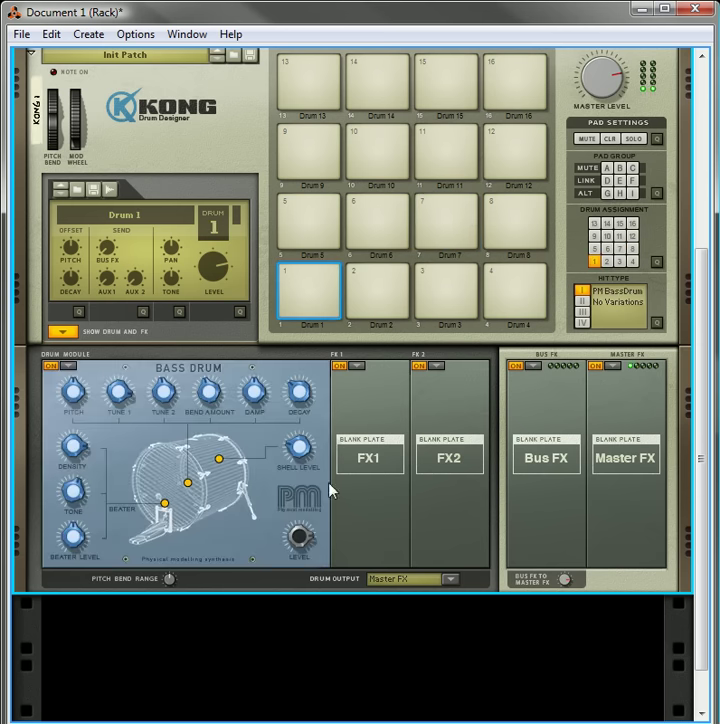
Route Drums 1–4 to Outputs 3–4, 5–6, 7–8 and 9–10 respectively.
{"action": "scroll", "coordinate": [373, 460], "scroll_direction": "down", "scroll_amount": 1}
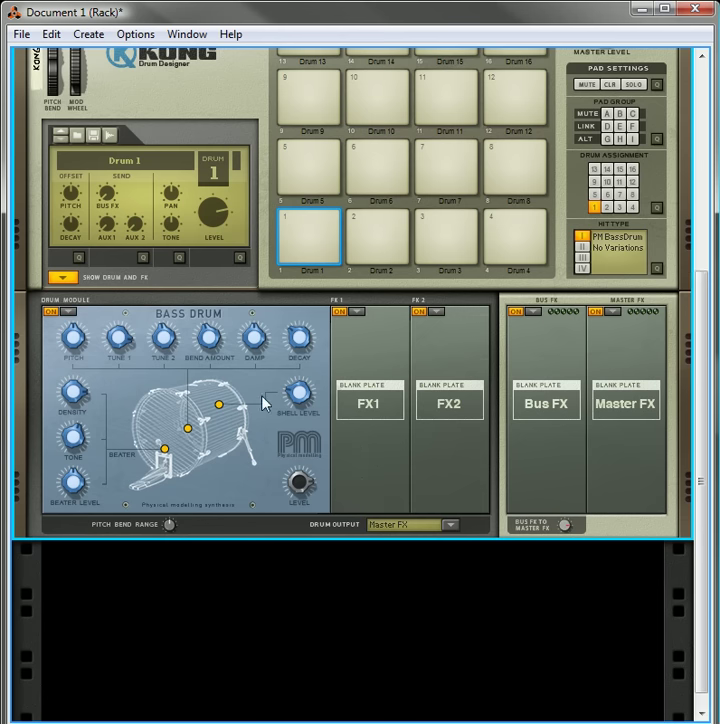
{"action": "scroll", "coordinate": [210, 429], "scroll_direction": "up", "scroll_amount": 1}
{"action": "scroll", "coordinate": [302, 520], "scroll_direction": "down", "scroll_amount": 1}
{"action": "left_click", "coordinate": [451, 525]}
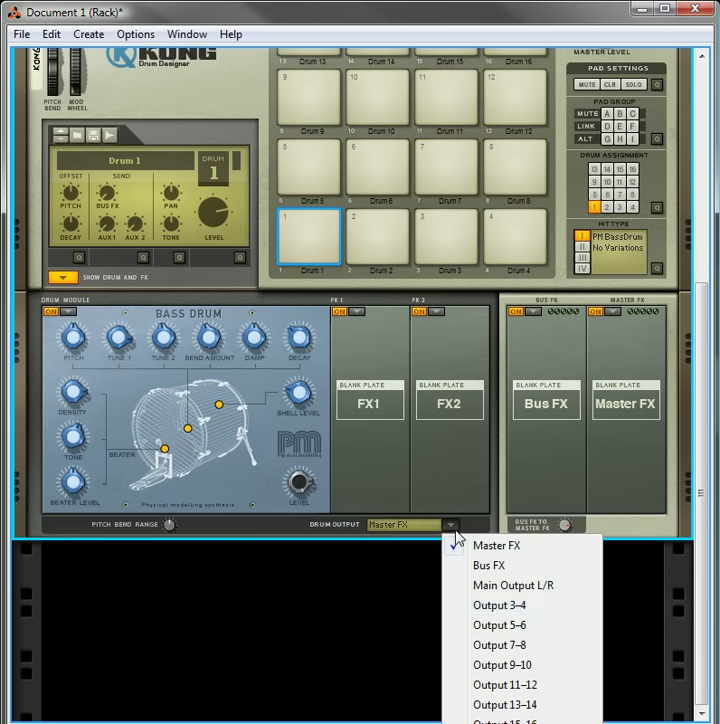
{"action": "left_click", "coordinate": [512, 606]}
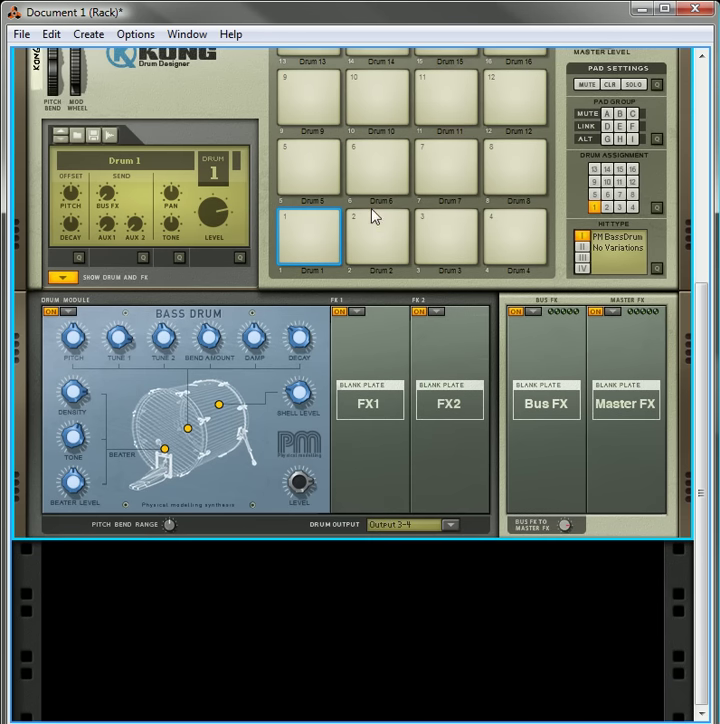
{"action": "left_click", "coordinate": [375, 222]}
{"action": "left_click", "coordinate": [451, 525]}
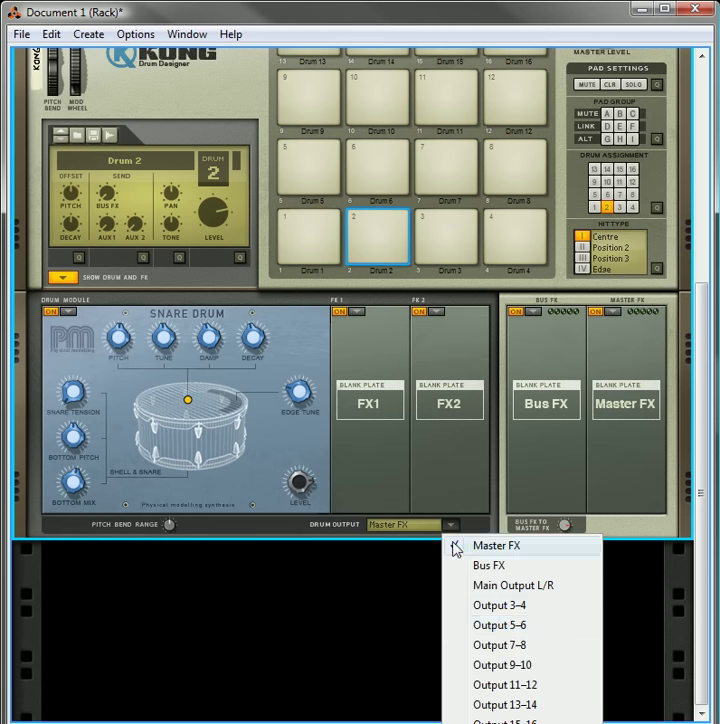
{"action": "left_click", "coordinate": [512, 628]}
{"action": "left_click", "coordinate": [447, 255]}
{"action": "left_click", "coordinate": [451, 525]}
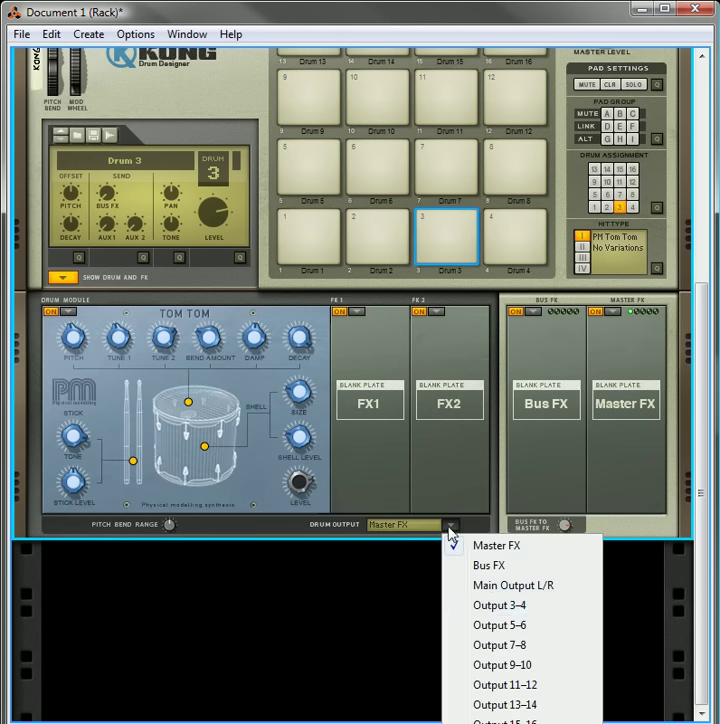
{"action": "left_click", "coordinate": [497, 647]}
{"action": "left_click", "coordinate": [500, 215]}
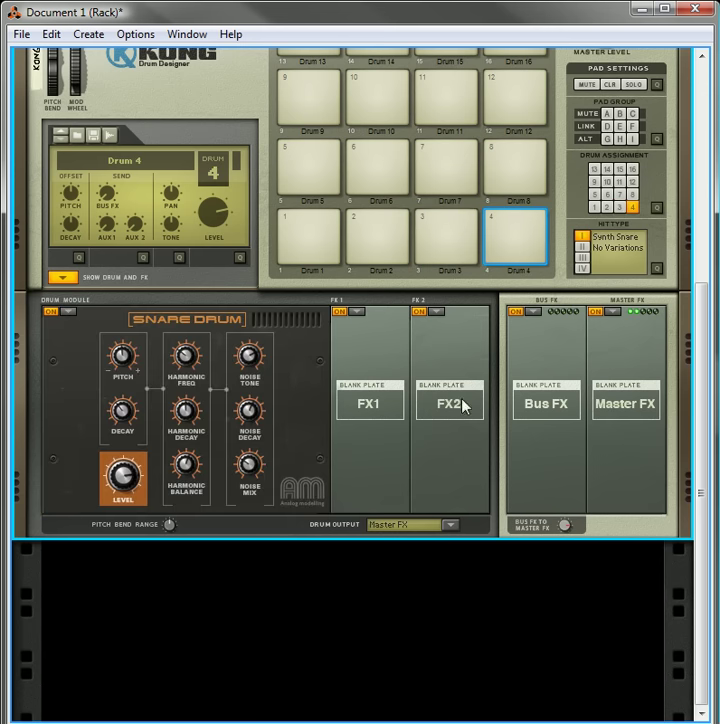
{"action": "left_click", "coordinate": [443, 526]}
{"action": "left_click", "coordinate": [475, 678]}
Route Drums 5–7 to Outputs 11–12, 13–14 and 15–16 respectively.
{"action": "left_click", "coordinate": [331, 179]}
{"action": "left_click", "coordinate": [451, 525]}
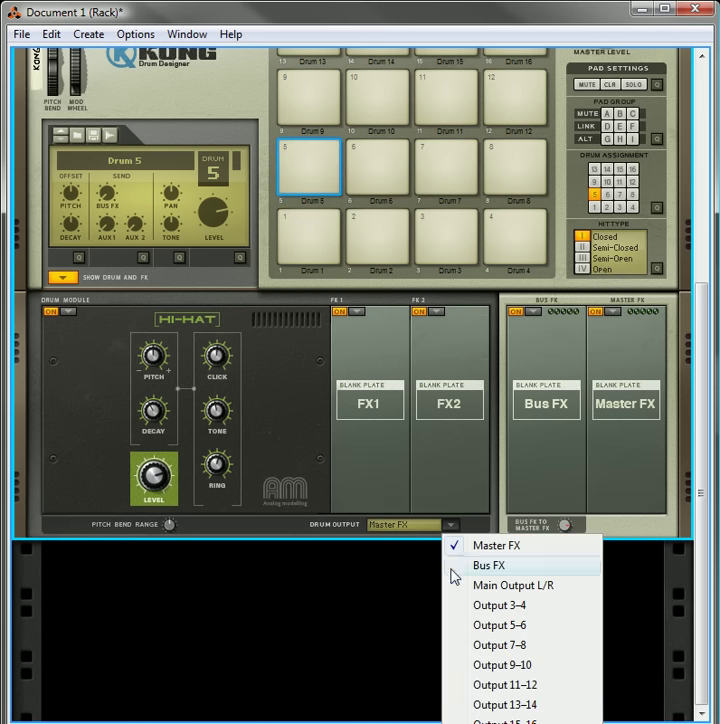
{"action": "left_click", "coordinate": [508, 688]}
{"action": "left_click", "coordinate": [385, 180]}
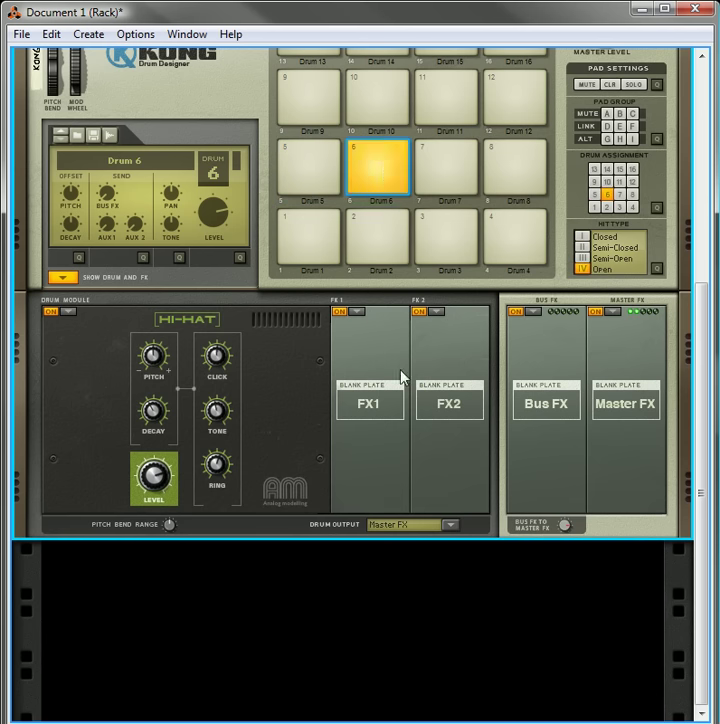
{"action": "left_click", "coordinate": [451, 525]}
{"action": "left_click", "coordinate": [457, 705]}
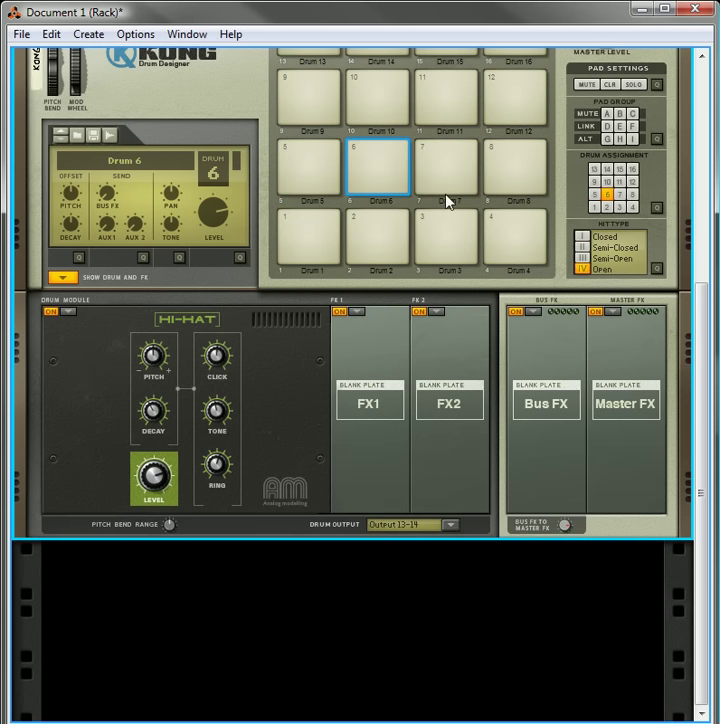
{"action": "left_click", "coordinate": [446, 190]}
{"action": "left_click", "coordinate": [451, 525]}
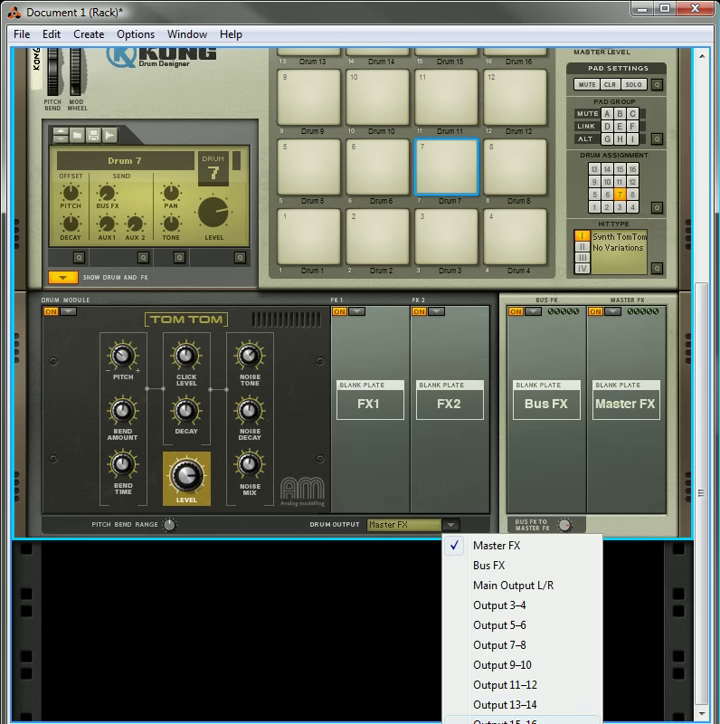
{"action": "left_click", "coordinate": [476, 719]}
{"action": "scroll", "coordinate": [405, 369], "scroll_direction": "up", "scroll_amount": 4}
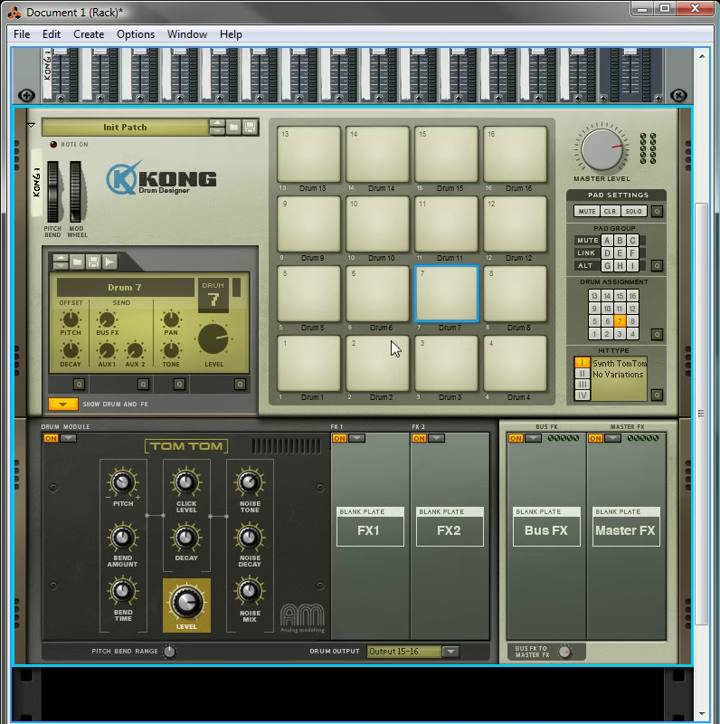
Flip the rack and cable Kong's Audio Outs 3–16 into reMix channel inputs 2 through 8.
{"action": "key", "text": "Tab"}
{"action": "scroll", "coordinate": [392, 345], "scroll_direction": "up", "scroll_amount": 6}
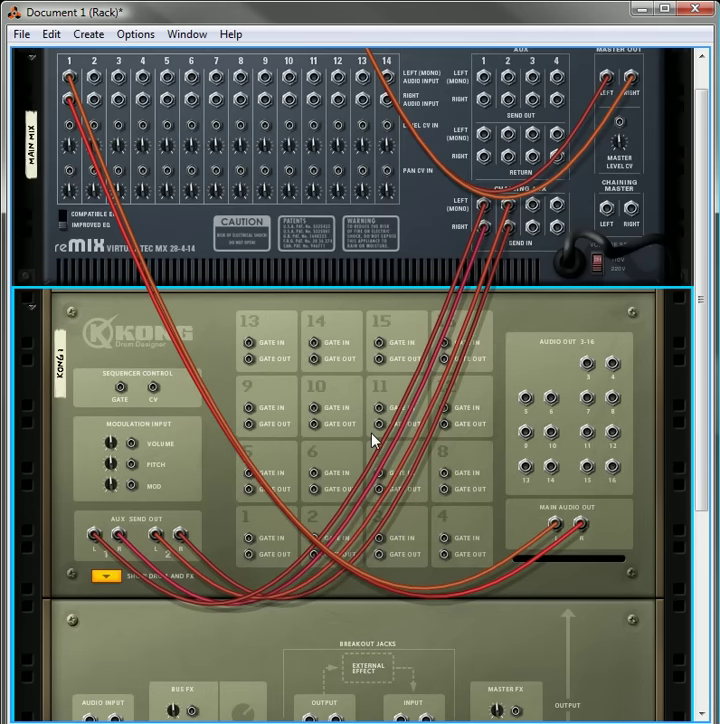
{"action": "scroll", "coordinate": [338, 528], "scroll_direction": "up", "scroll_amount": 1}
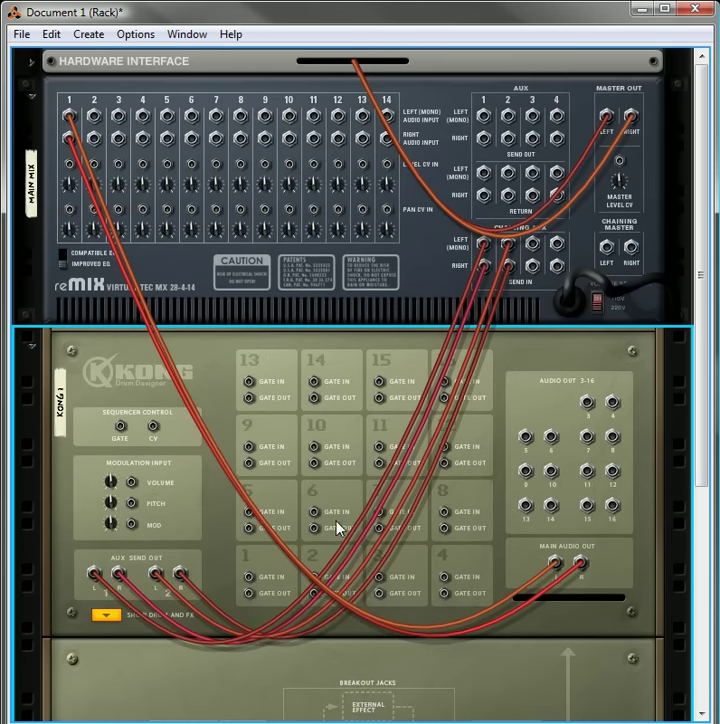
{"action": "left_click_drag", "start_coordinate": [587, 404], "coordinate": [524, 437]}
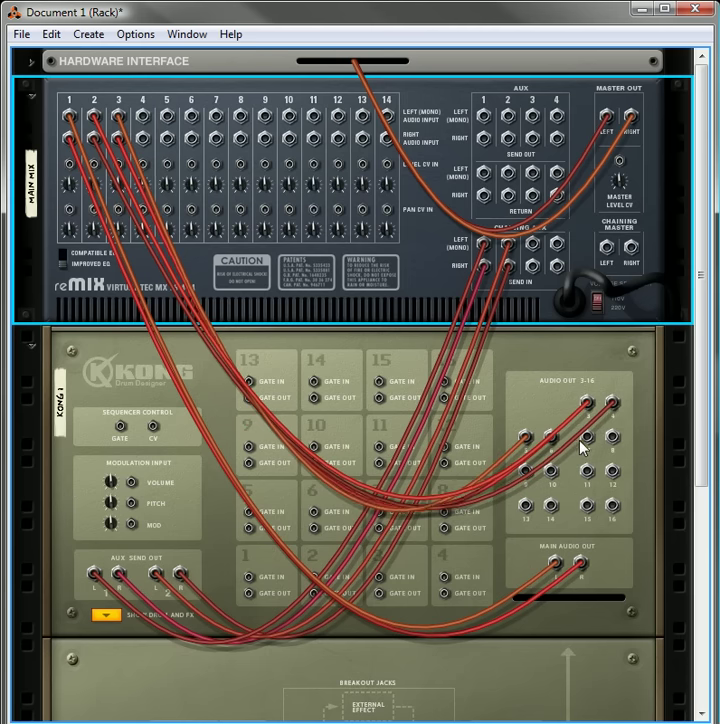
{"action": "left_click_drag", "start_coordinate": [587, 436], "coordinate": [526, 474]}
{"action": "left_click_drag", "start_coordinate": [588, 472], "coordinate": [528, 510]}
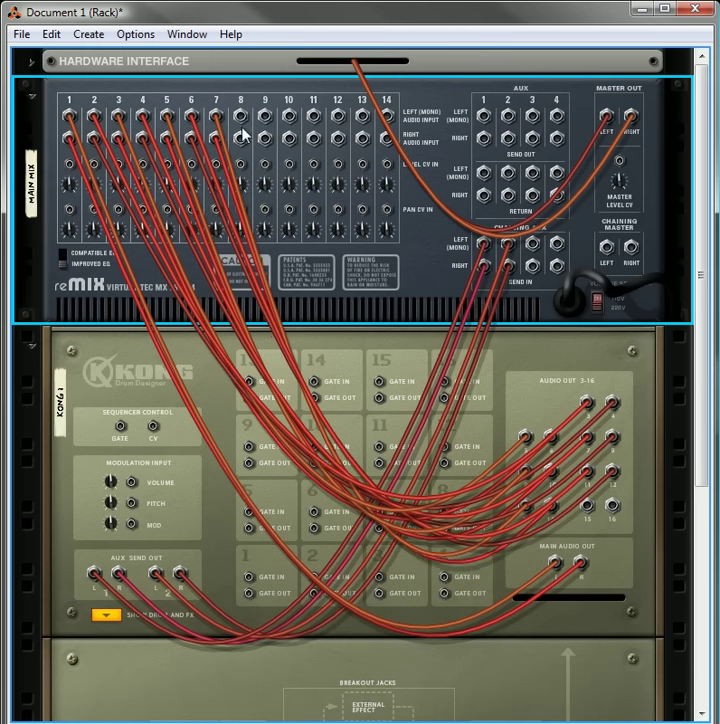
{"action": "left_click_drag", "start_coordinate": [240, 116], "coordinate": [585, 506]}
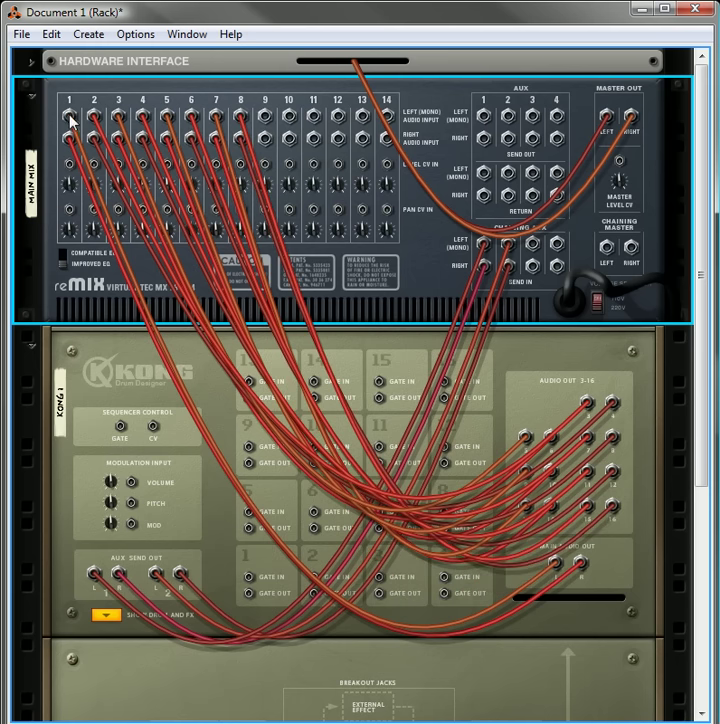
{"action": "scroll", "coordinate": [300, 420], "scroll_direction": "down", "scroll_amount": 1}
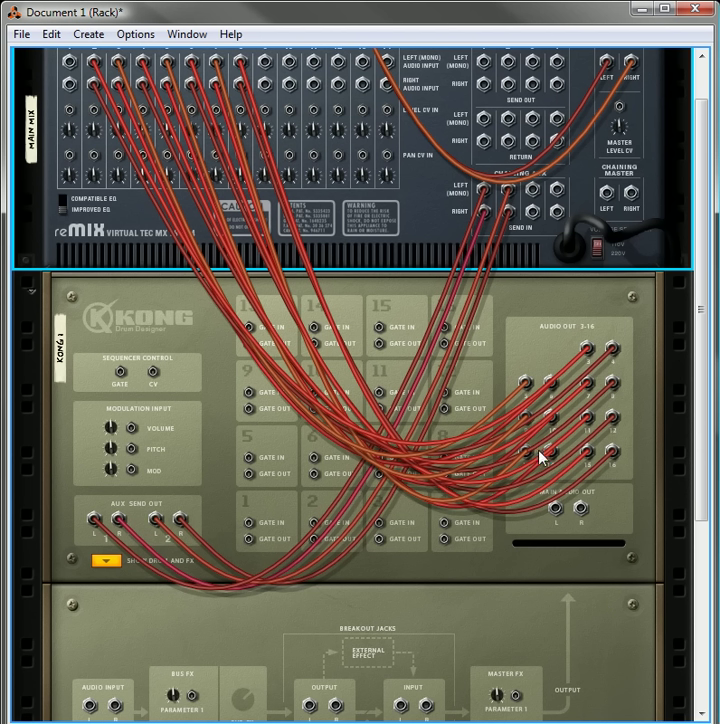
Turn the rack to the front and audition the bass drum, snare, tom, Drum 4, hi-hat and Drum 7.
{"action": "key", "text": "Tab"}
{"action": "scroll", "coordinate": [468, 339], "scroll_direction": "down", "scroll_amount": 3}
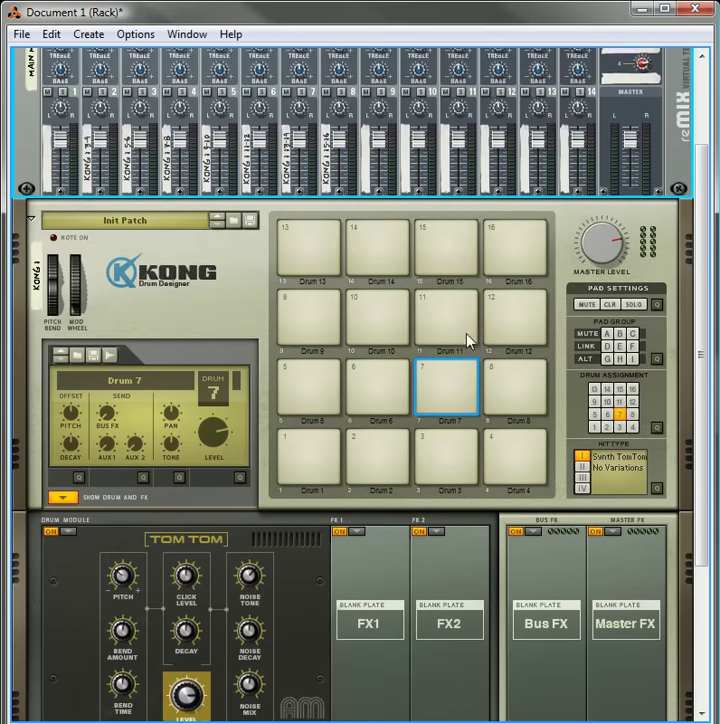
{"action": "scroll", "coordinate": [316, 413], "scroll_direction": "up", "scroll_amount": 3}
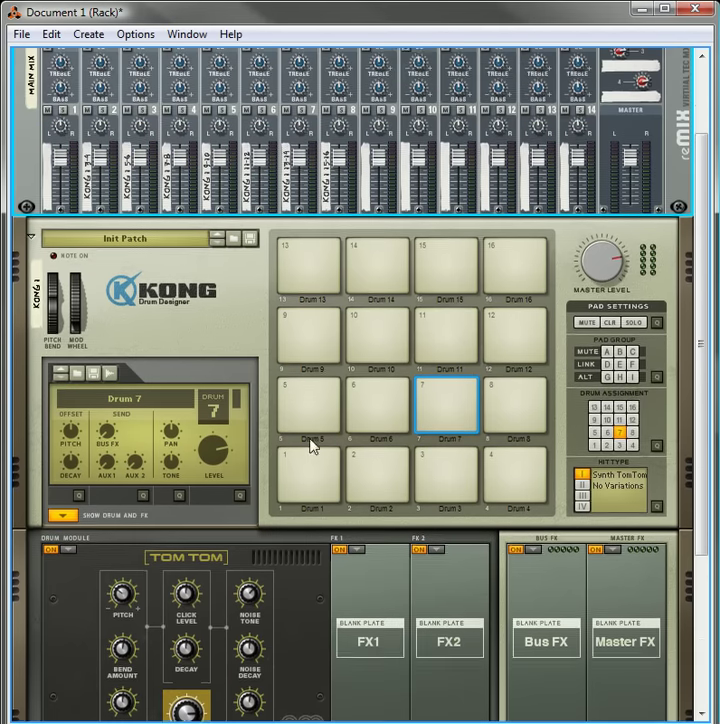
{"action": "left_click", "coordinate": [312, 548]}
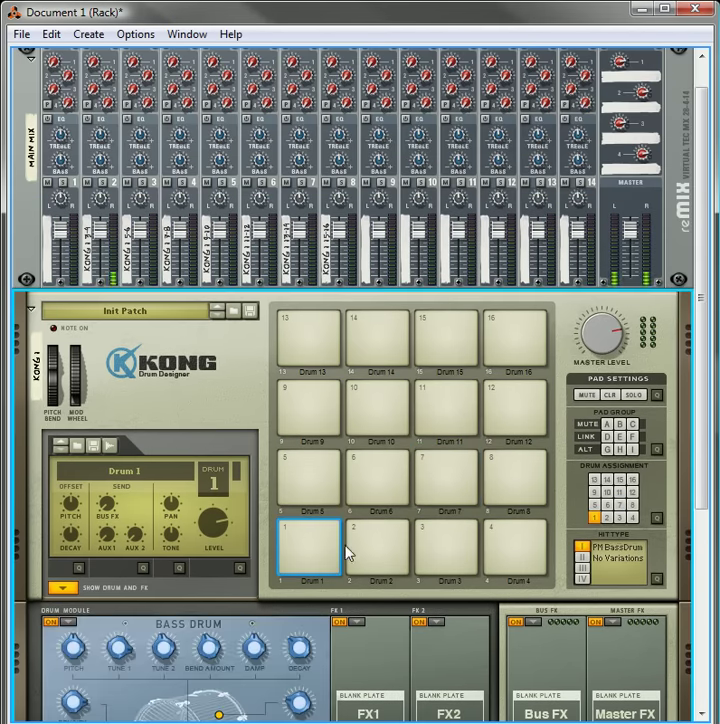
{"action": "left_click", "coordinate": [385, 556]}
{"action": "left_click", "coordinate": [432, 556]}
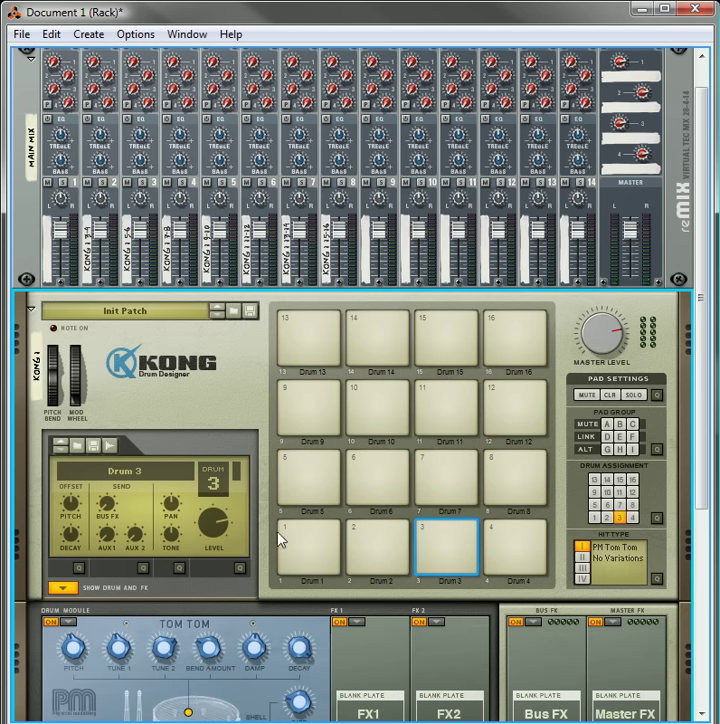
{"action": "left_click", "coordinate": [500, 548]}
{"action": "left_click", "coordinate": [378, 470]}
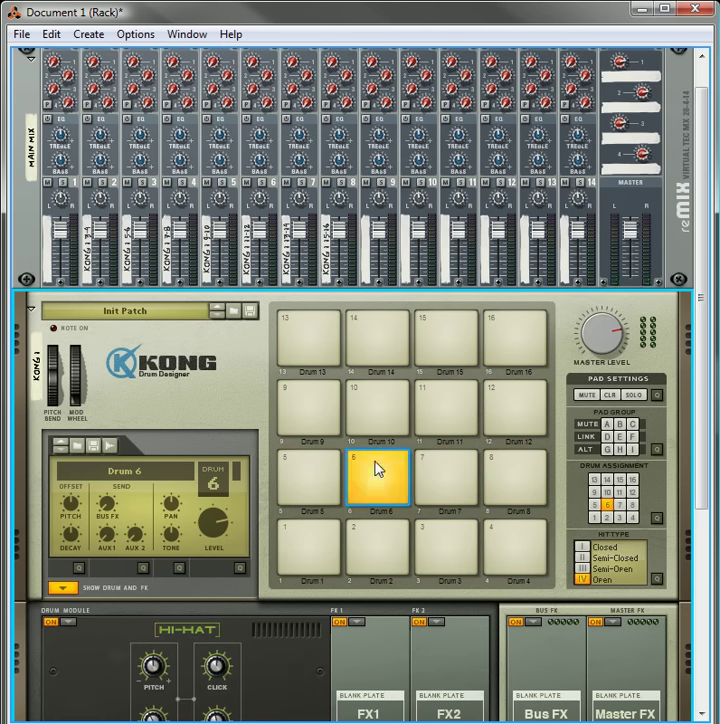
{"action": "left_click", "coordinate": [432, 486]}
Audition pads 1 to 6 again, then select Drum 1's bass drum for editing.
{"action": "left_click", "coordinate": [320, 555]}
{"action": "left_click", "coordinate": [378, 548]}
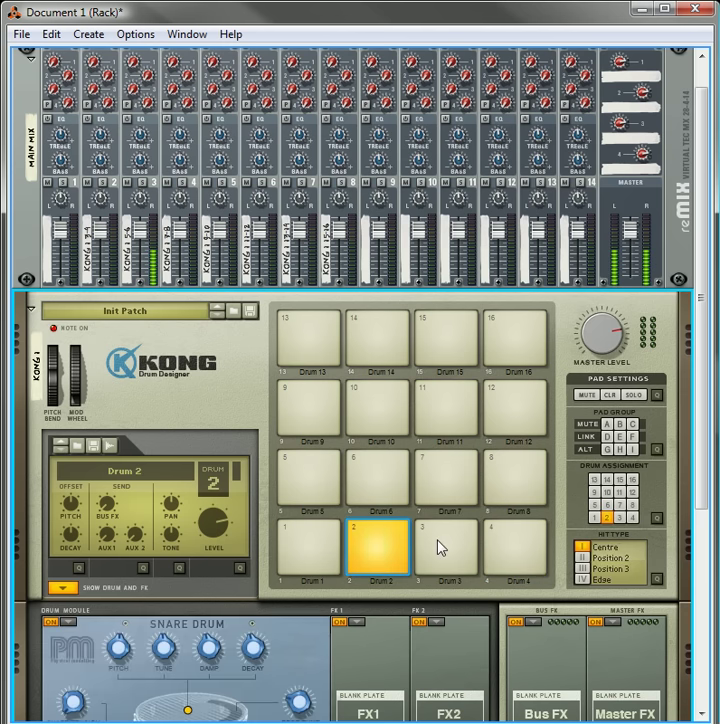
{"action": "left_click", "coordinate": [439, 546]}
{"action": "left_click", "coordinate": [533, 564]}
{"action": "left_click", "coordinate": [375, 477]}
{"action": "left_click", "coordinate": [307, 495]}
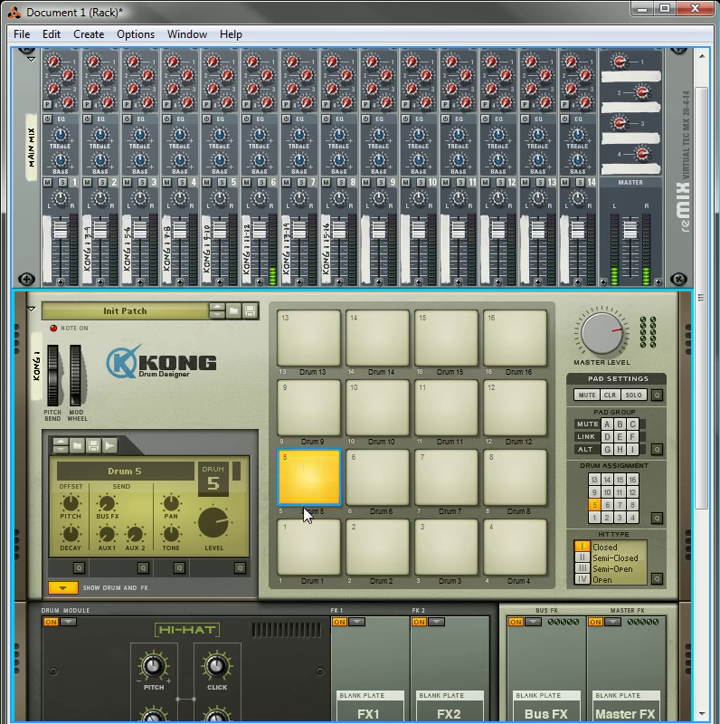
{"action": "scroll", "coordinate": [307, 492], "scroll_direction": "down", "scroll_amount": 2}
{"action": "scroll", "coordinate": [307, 492], "scroll_direction": "down", "scroll_amount": 2}
{"action": "left_click", "coordinate": [311, 430]}
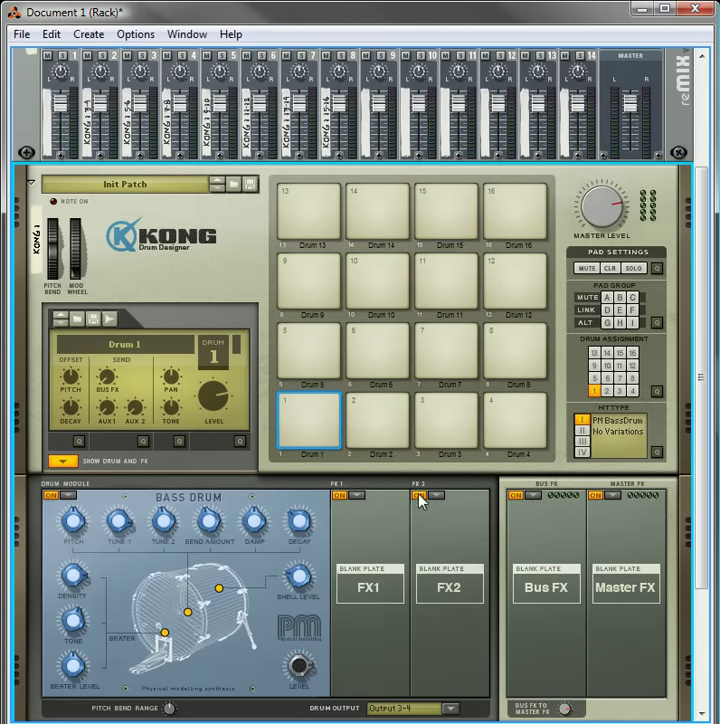
Load a Filter into Drum 1's first effect slot and play the bass drum through it.
{"action": "left_click", "coordinate": [359, 496]}
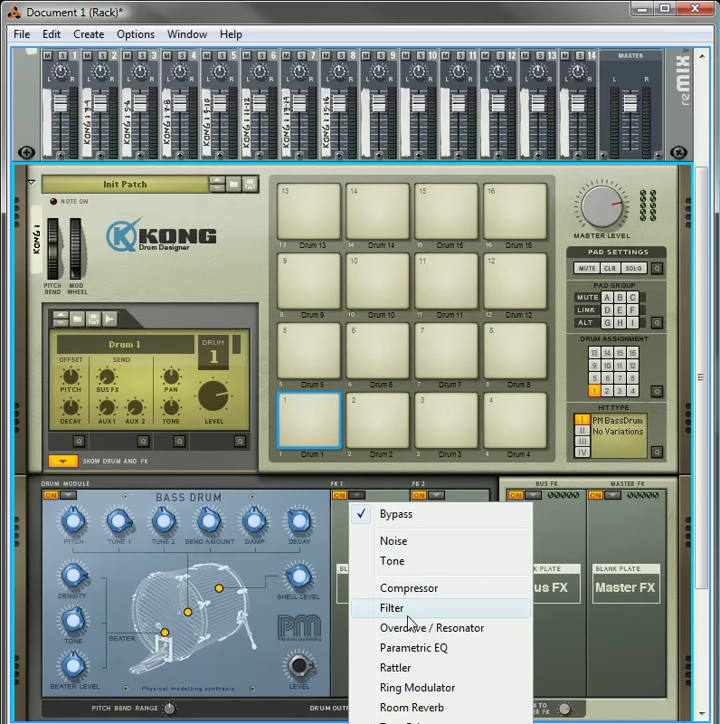
{"action": "left_click", "coordinate": [362, 607]}
{"action": "scroll", "coordinate": [300, 487], "scroll_direction": "up", "scroll_amount": 2}
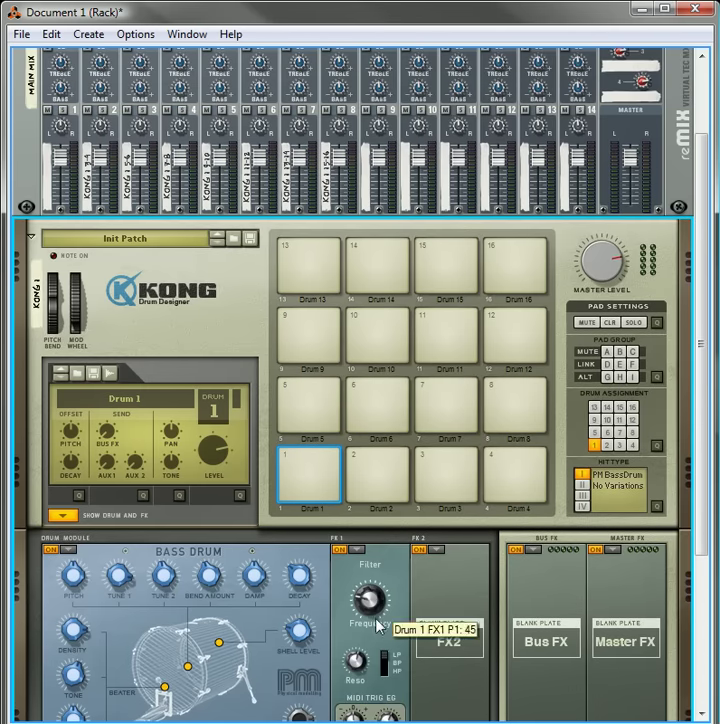
{"action": "left_click", "coordinate": [321, 465]}
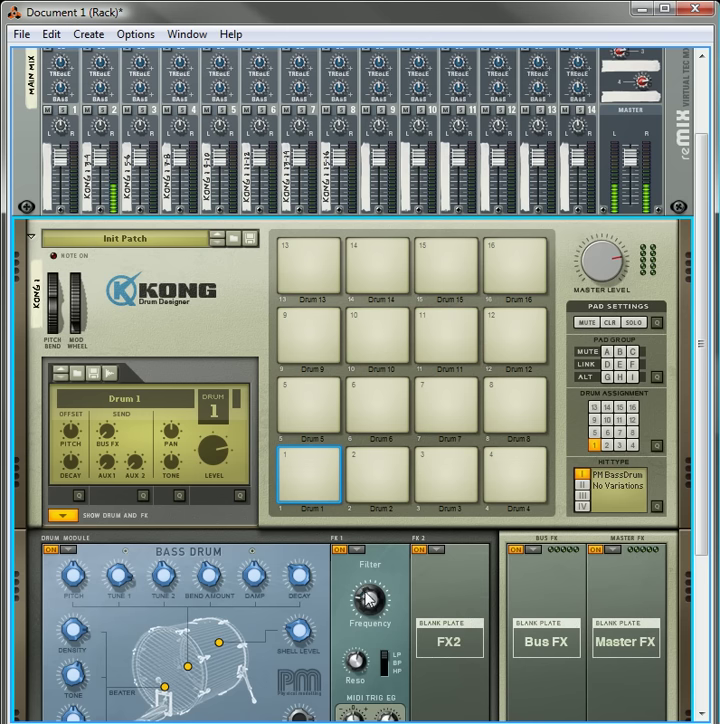
{"action": "left_click", "coordinate": [328, 470]}
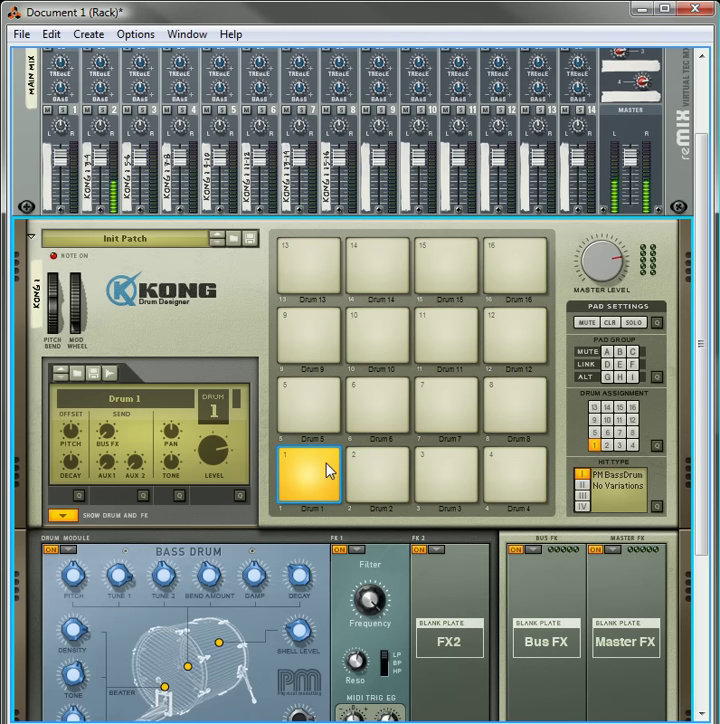
Add a Drum Room Reverb to Drum 1's second effect slot and audition the bass drum.
{"action": "left_click", "coordinate": [442, 550]}
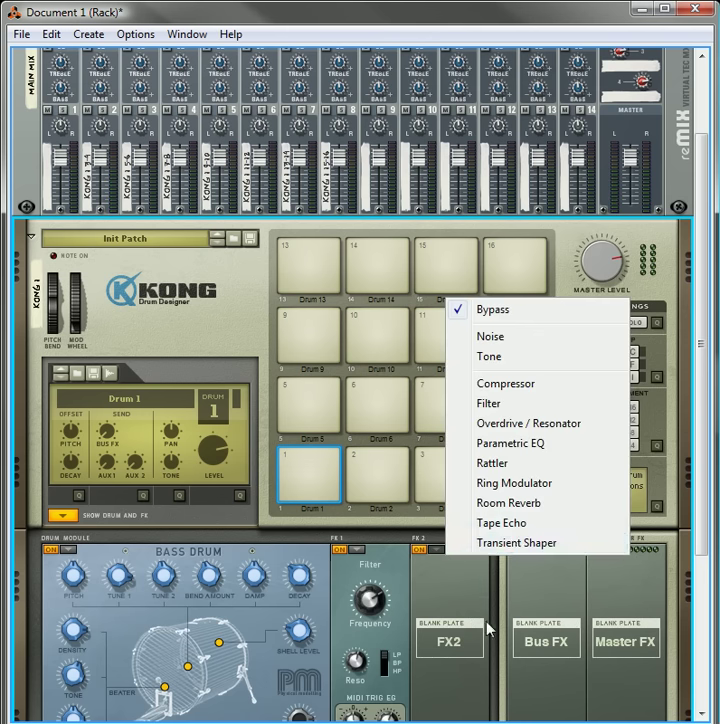
{"action": "left_click", "coordinate": [528, 503]}
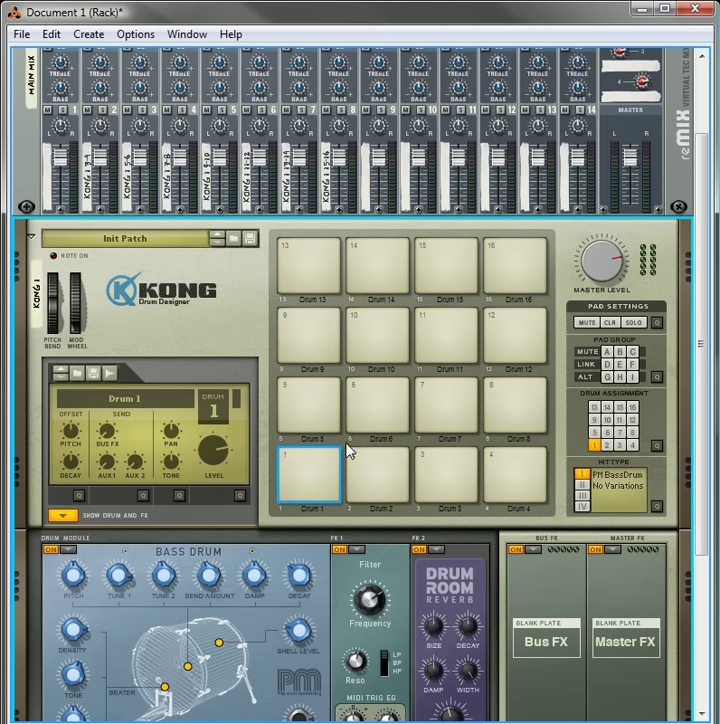
{"action": "left_click", "coordinate": [329, 468]}
Scroll the rack down to the bottom of Kong to reach Drum 1's output settings.
{"action": "scroll", "coordinate": [548, 533], "scroll_direction": "down", "scroll_amount": 3}
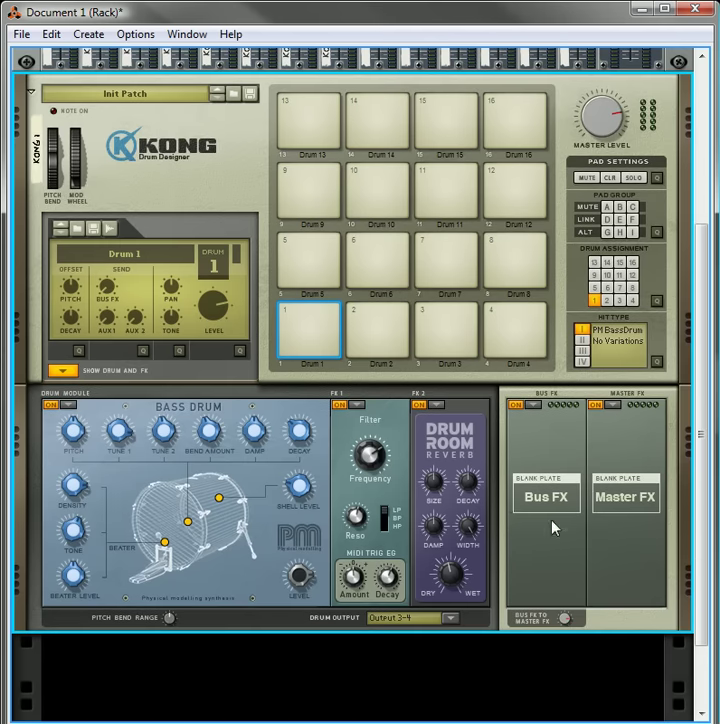
{"action": "scroll", "coordinate": [515, 502], "scroll_direction": "up", "scroll_amount": 2}
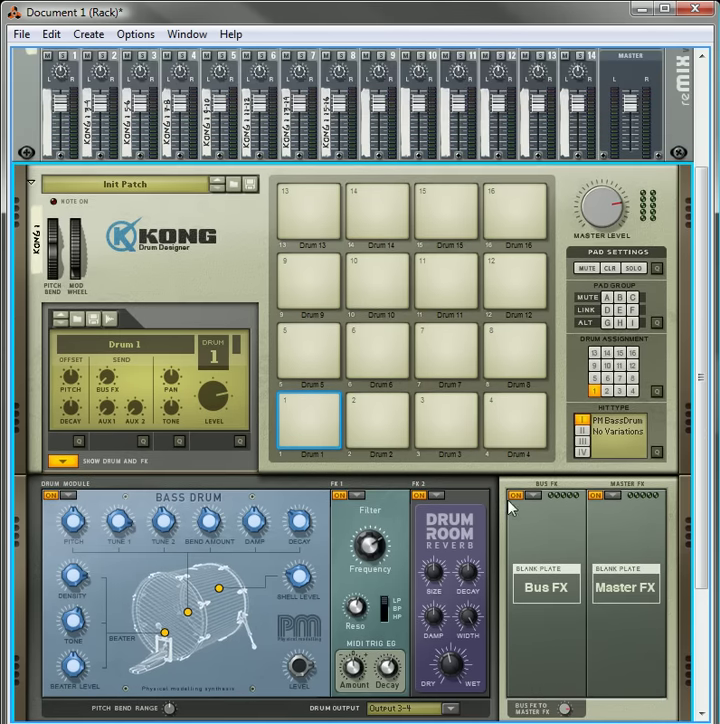
{"action": "scroll", "coordinate": [350, 587], "scroll_direction": "down", "scroll_amount": 2}
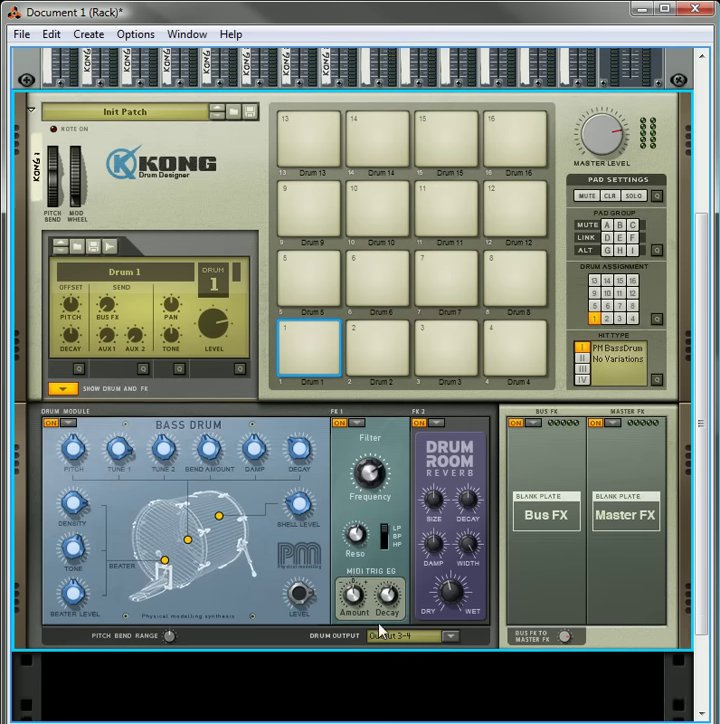
{"action": "scroll", "coordinate": [414, 660], "scroll_direction": "up", "scroll_amount": 5}
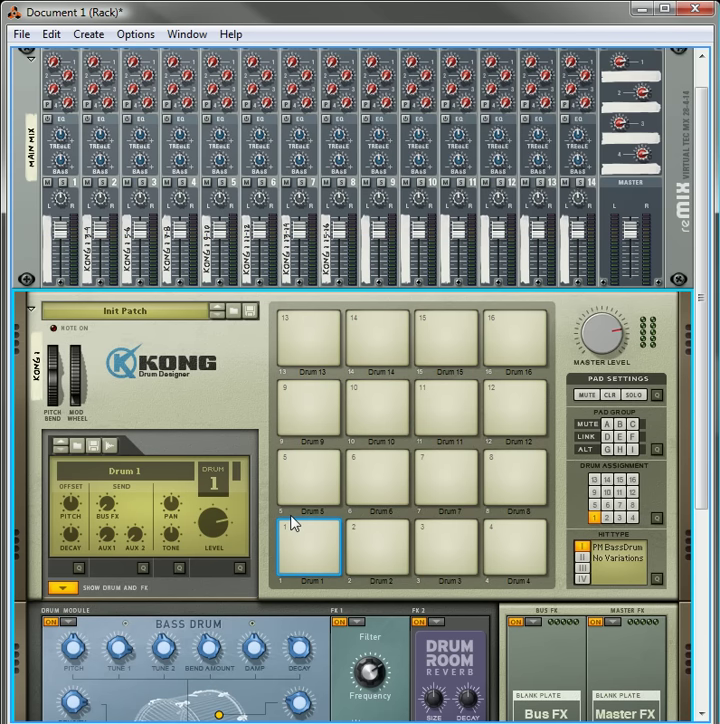
{"action": "scroll", "coordinate": [245, 352], "scroll_direction": "down", "scroll_amount": 2}
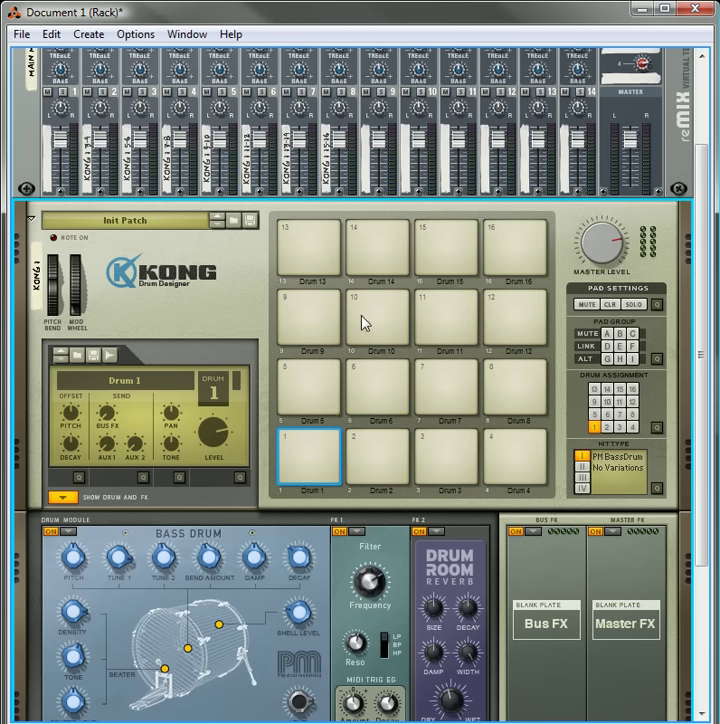
{"action": "scroll", "coordinate": [365, 323], "scroll_direction": "down", "scroll_amount": 4}
Dismiss Drum 1's output list leaving Output 3–4, then scroll to check the mixer channels.
{"action": "left_click", "coordinate": [452, 564]}
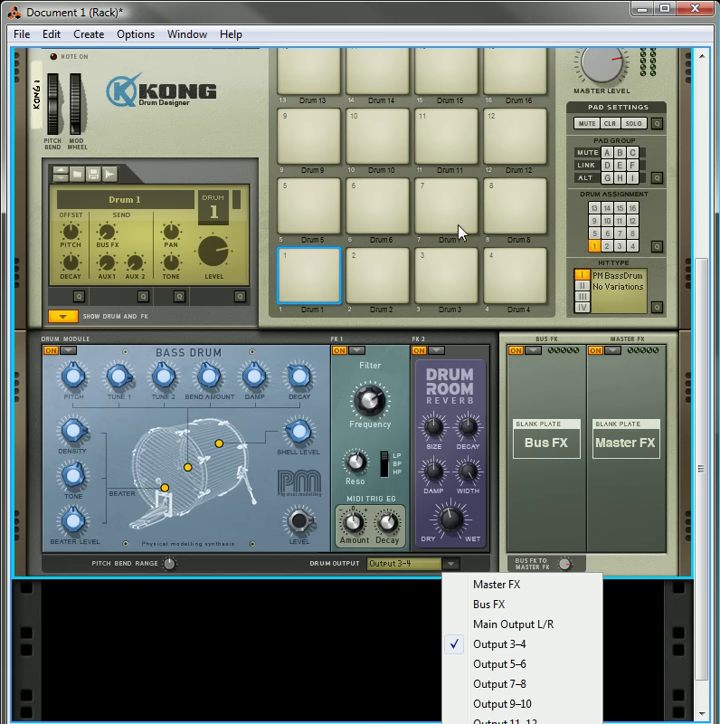
{"action": "left_click", "coordinate": [510, 330]}
{"action": "scroll", "coordinate": [463, 410], "scroll_direction": "up", "scroll_amount": 2}
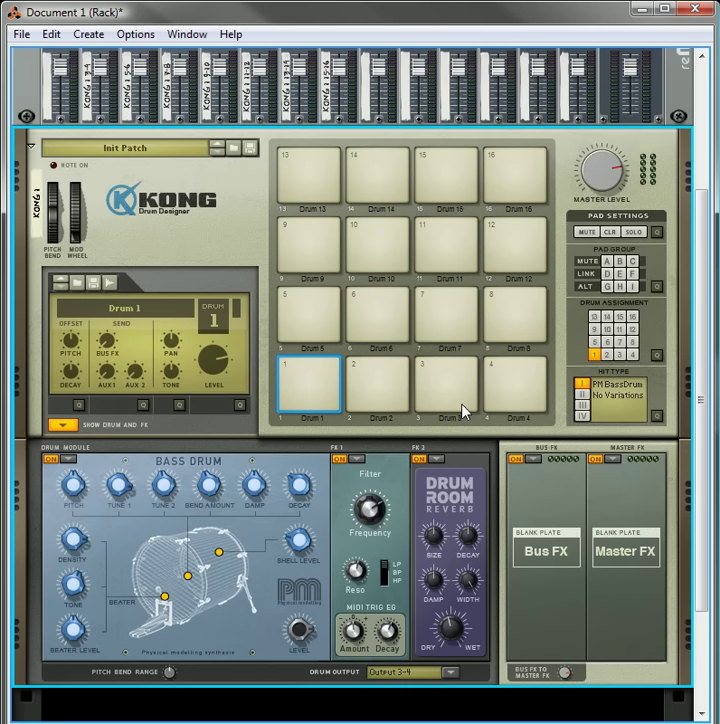
{"action": "scroll", "coordinate": [463, 412], "scroll_direction": "up", "scroll_amount": 2}
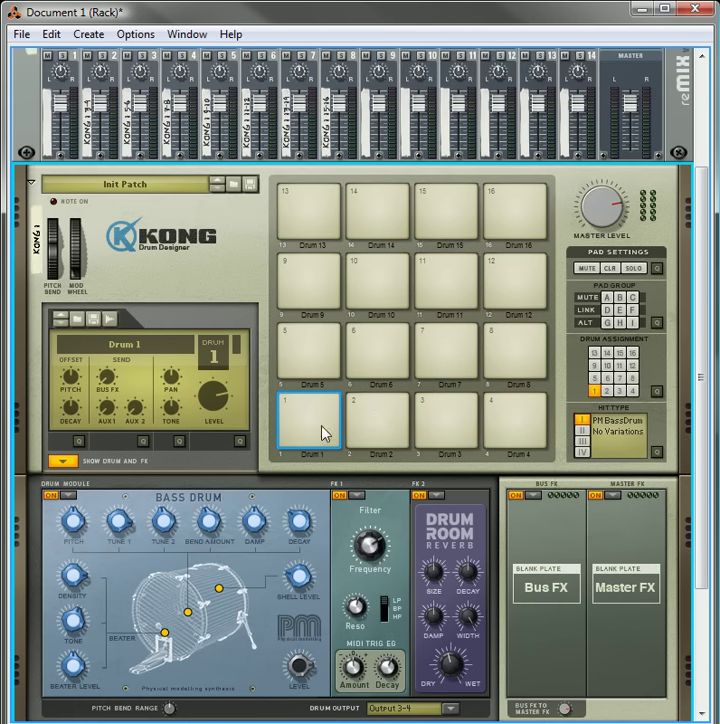
{"action": "scroll", "coordinate": [350, 357], "scroll_direction": "down", "scroll_amount": 5}
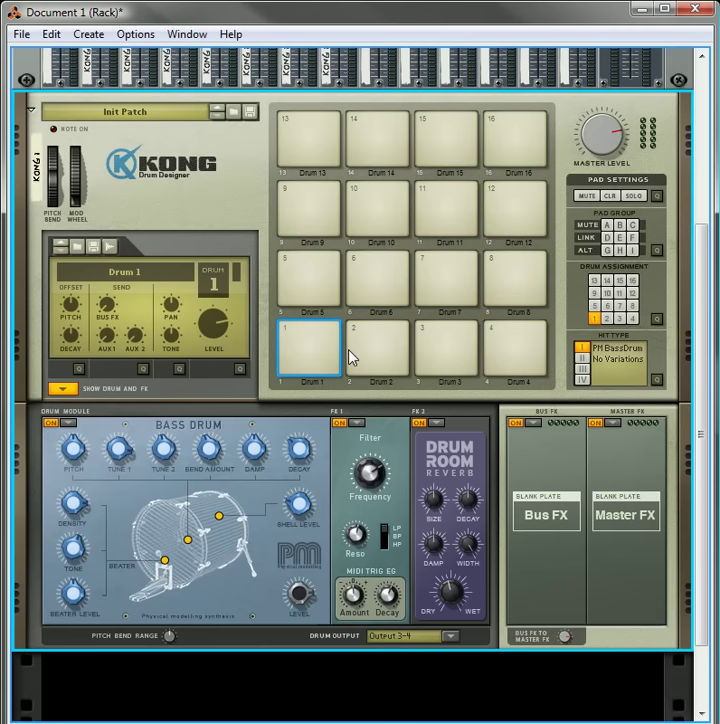
{"action": "scroll", "coordinate": [323, 452], "scroll_direction": "up", "scroll_amount": 5}
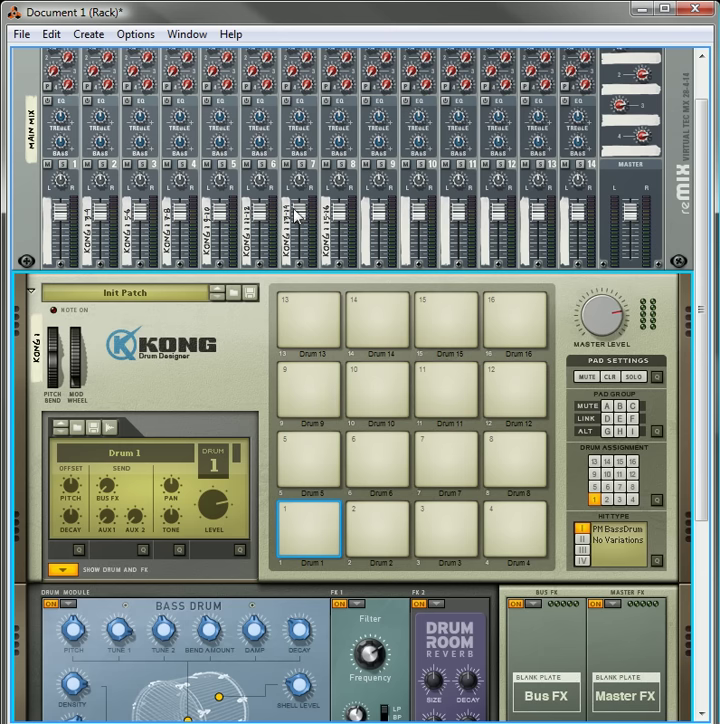
{"action": "scroll", "coordinate": [216, 352], "scroll_direction": "up", "scroll_amount": 2}
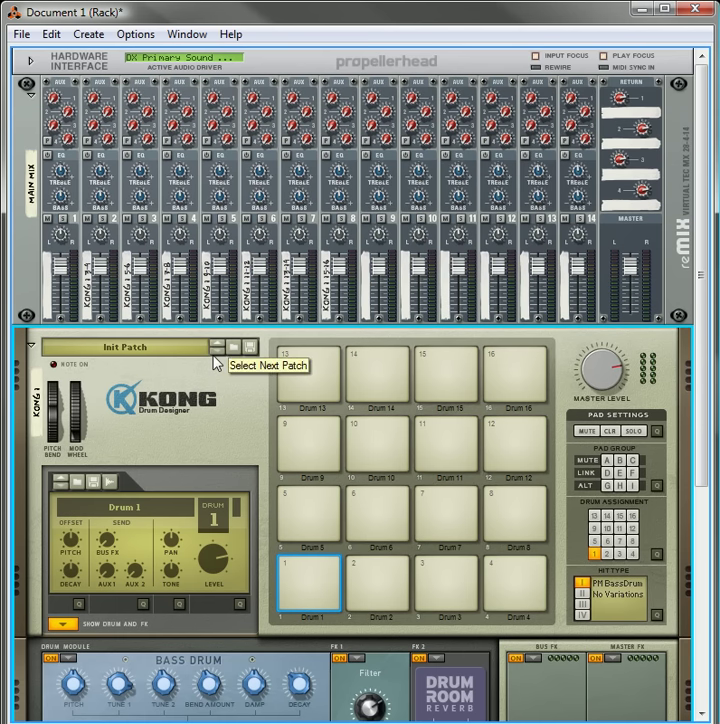
{"action": "scroll", "coordinate": [215, 362], "scroll_direction": "down", "scroll_amount": 6}
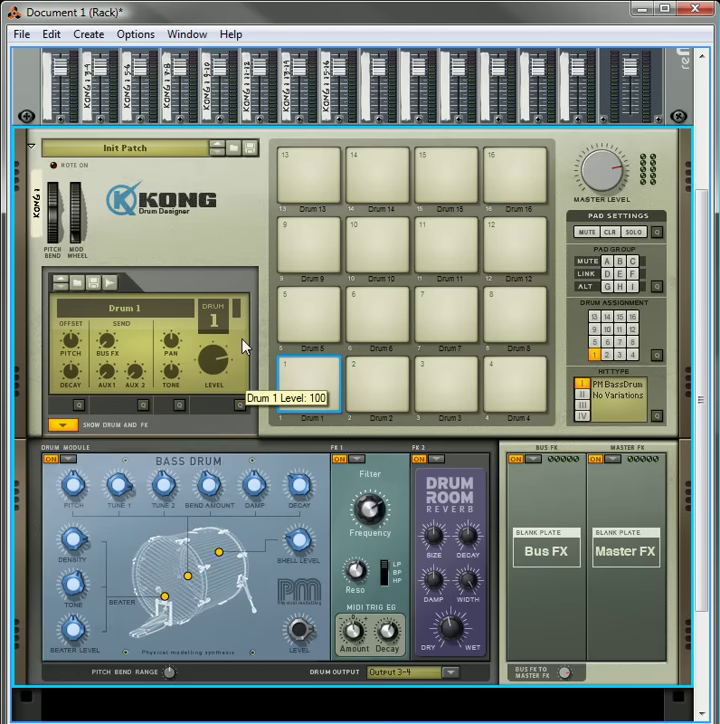